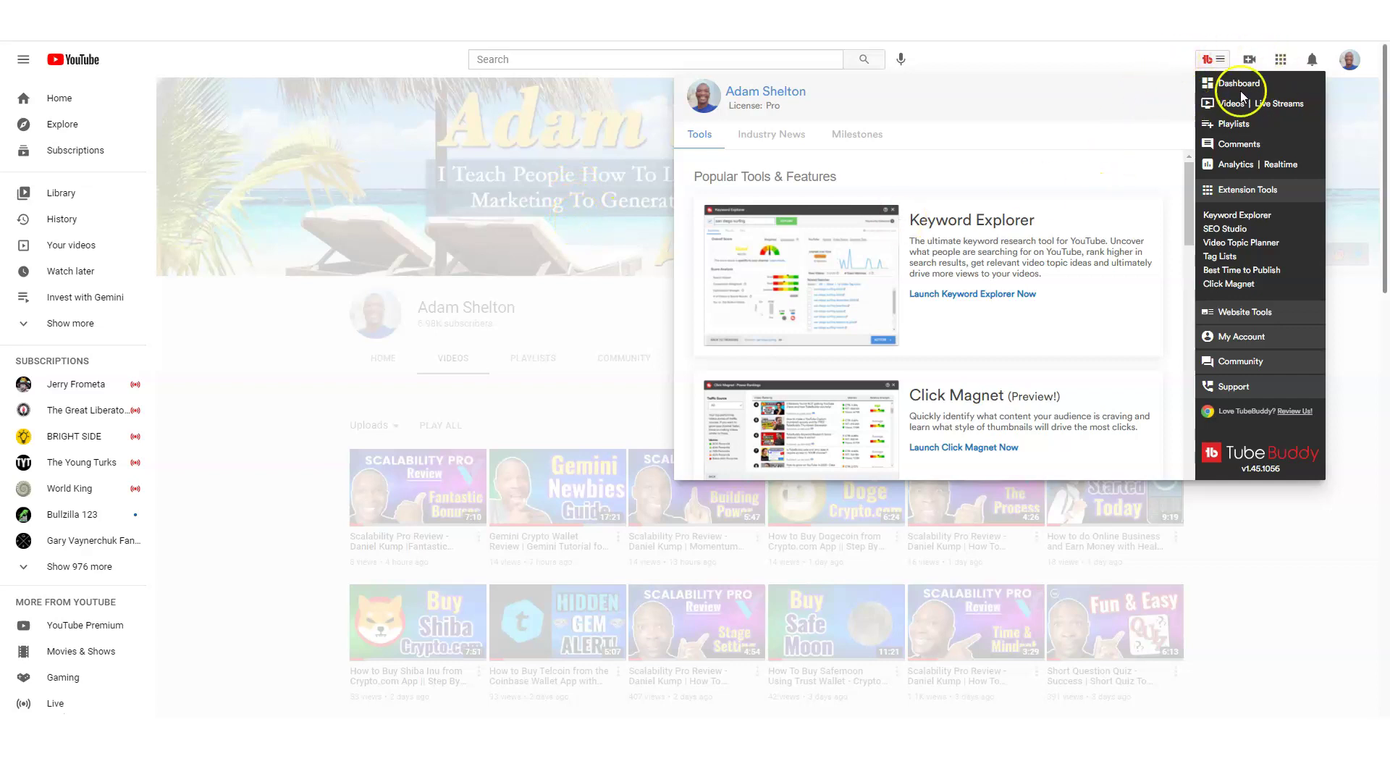
# Open Keyword Explorer from Extension Tools in the TubeBuddy header menu
pyautogui.click(1221, 61)
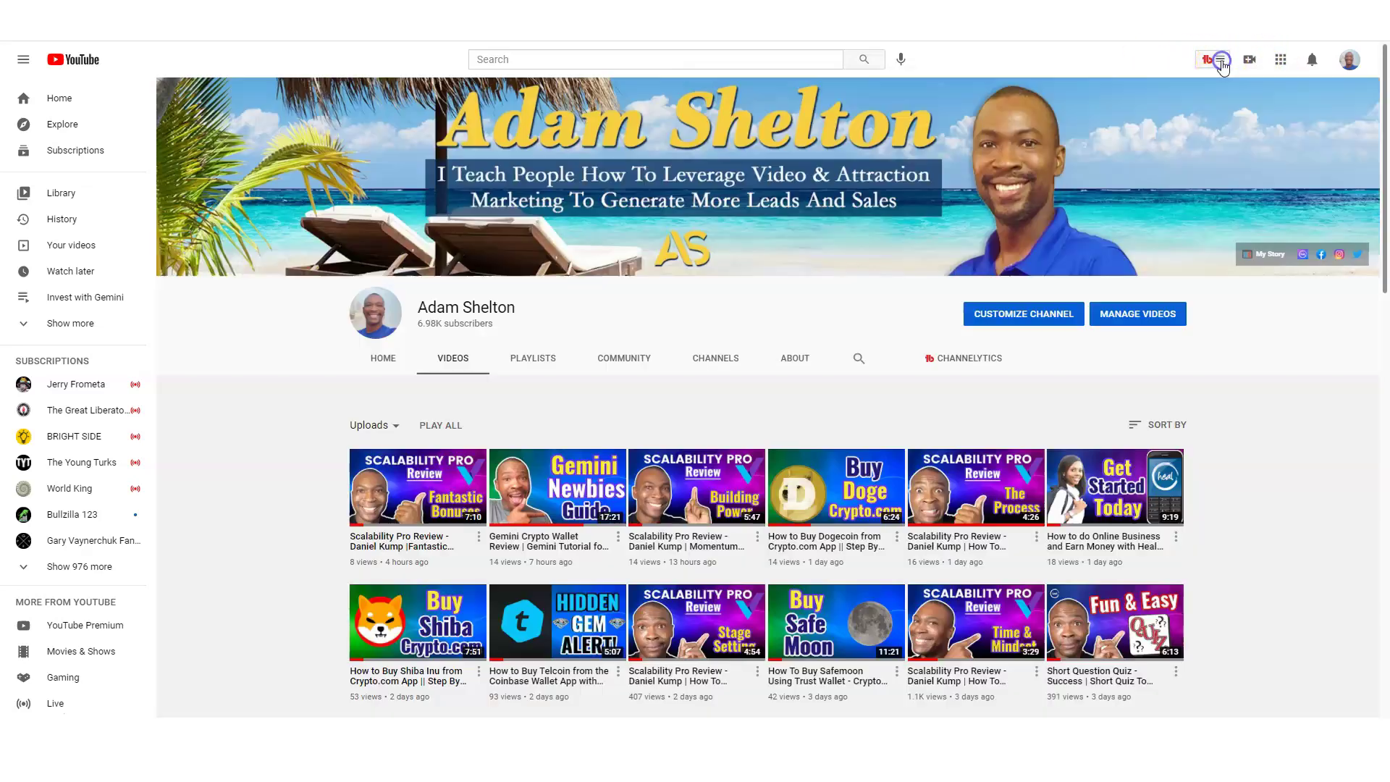
pyautogui.click(1220, 61)
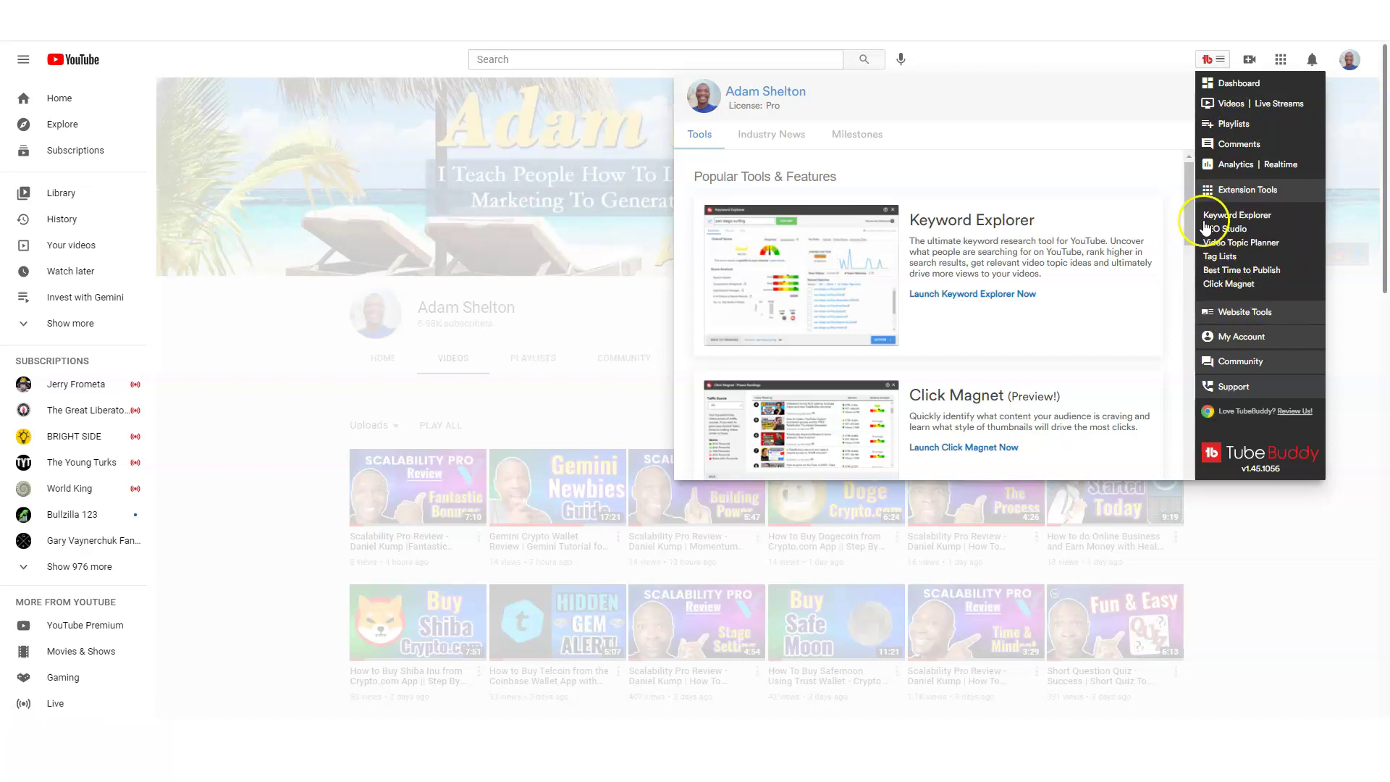
pyautogui.click(1253, 215)
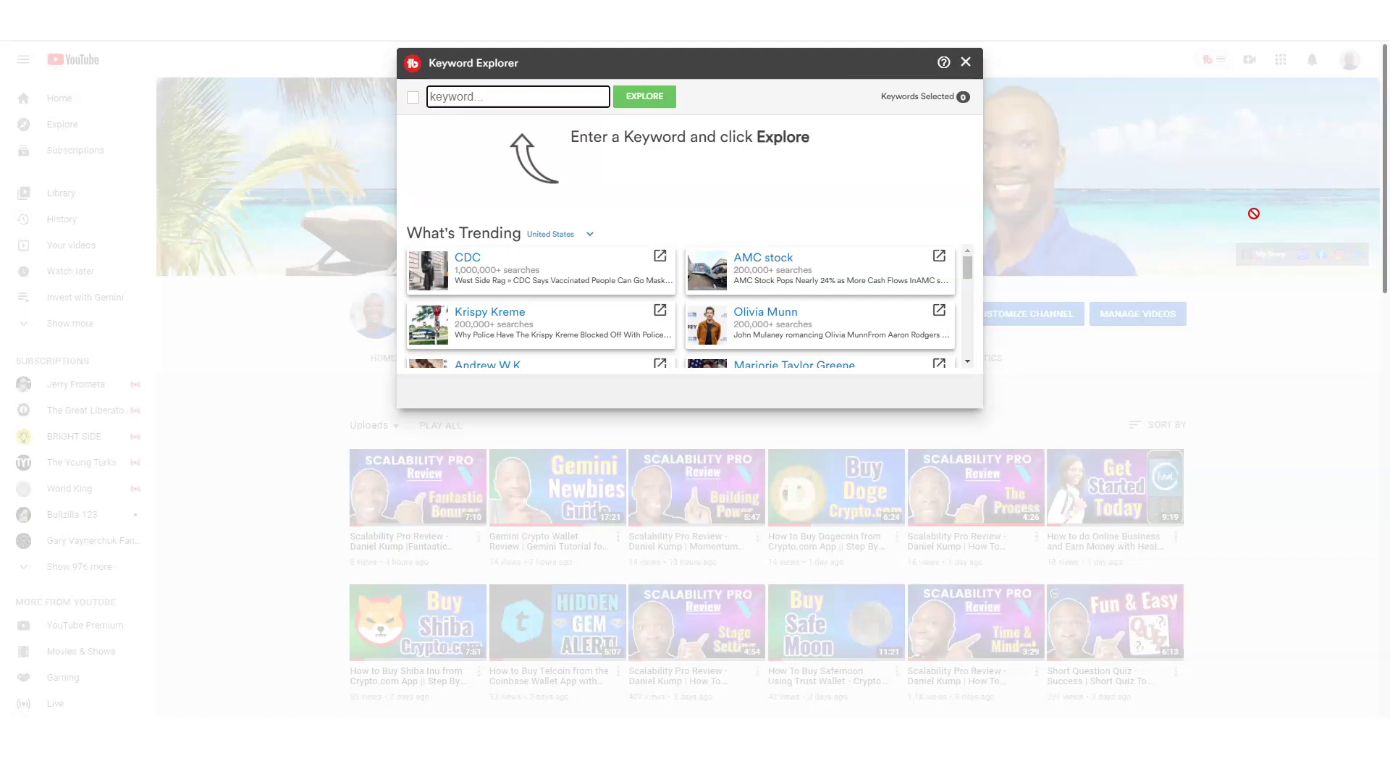
# Research the 'lead generation tutorial' keyword suggestion, which rates Poor at 19/100
pyautogui.click(469, 103)
pyautogui.write('lead ge')
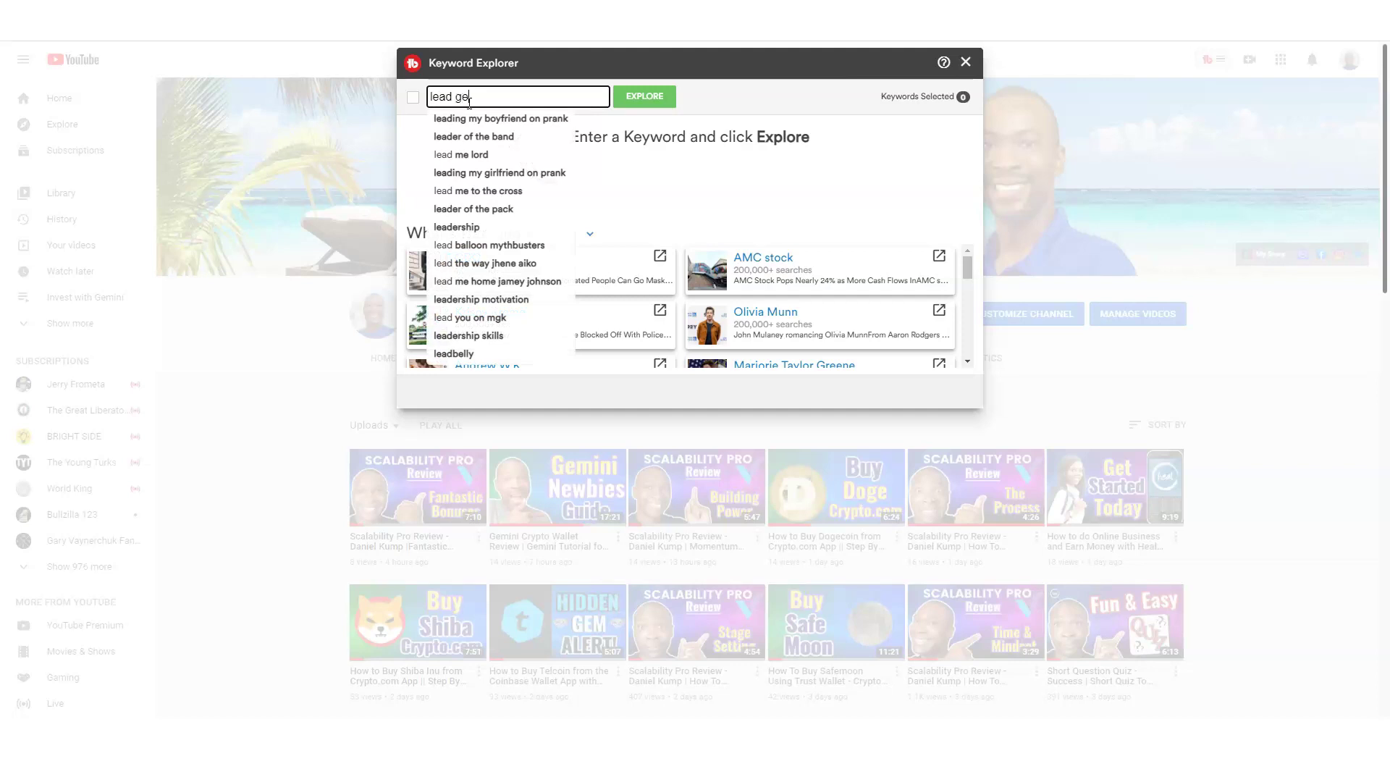
pyautogui.write('neration')
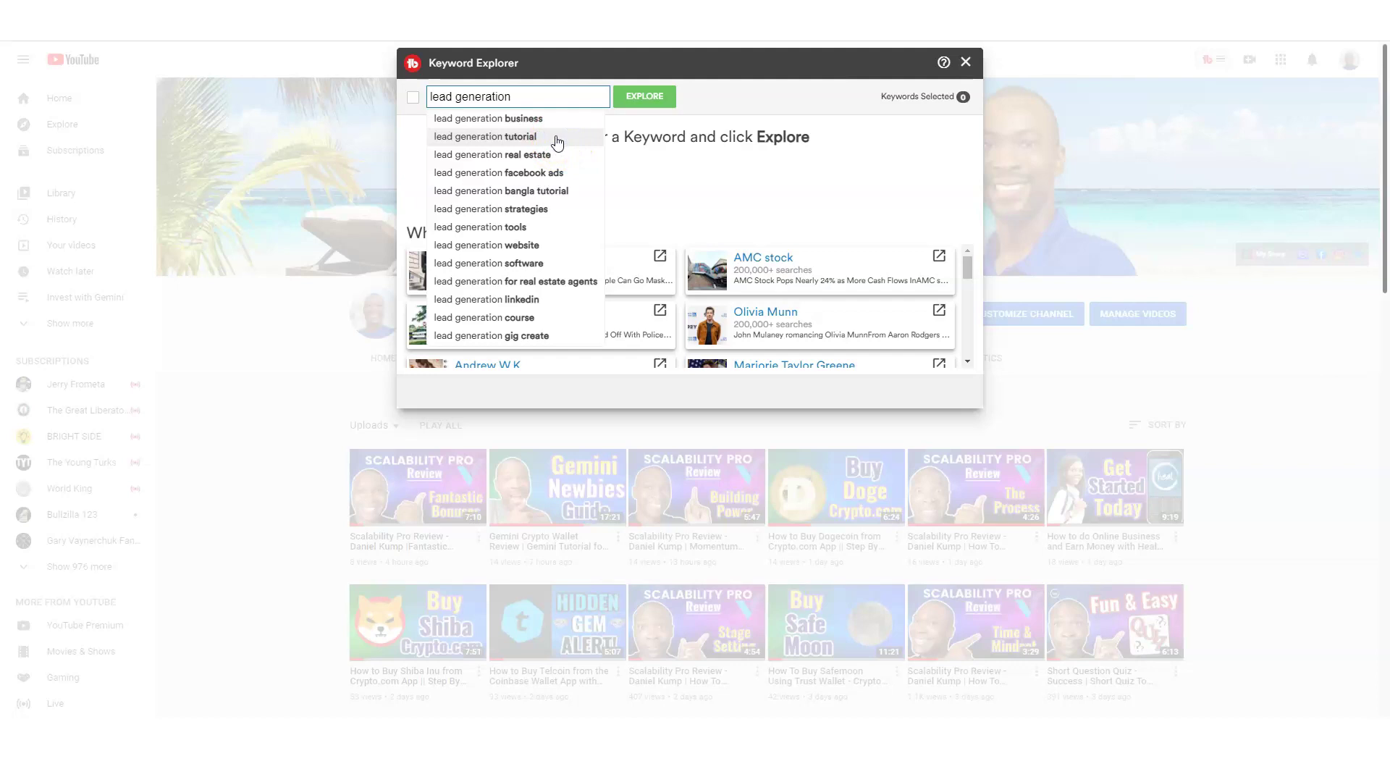
pyautogui.click(509, 137)
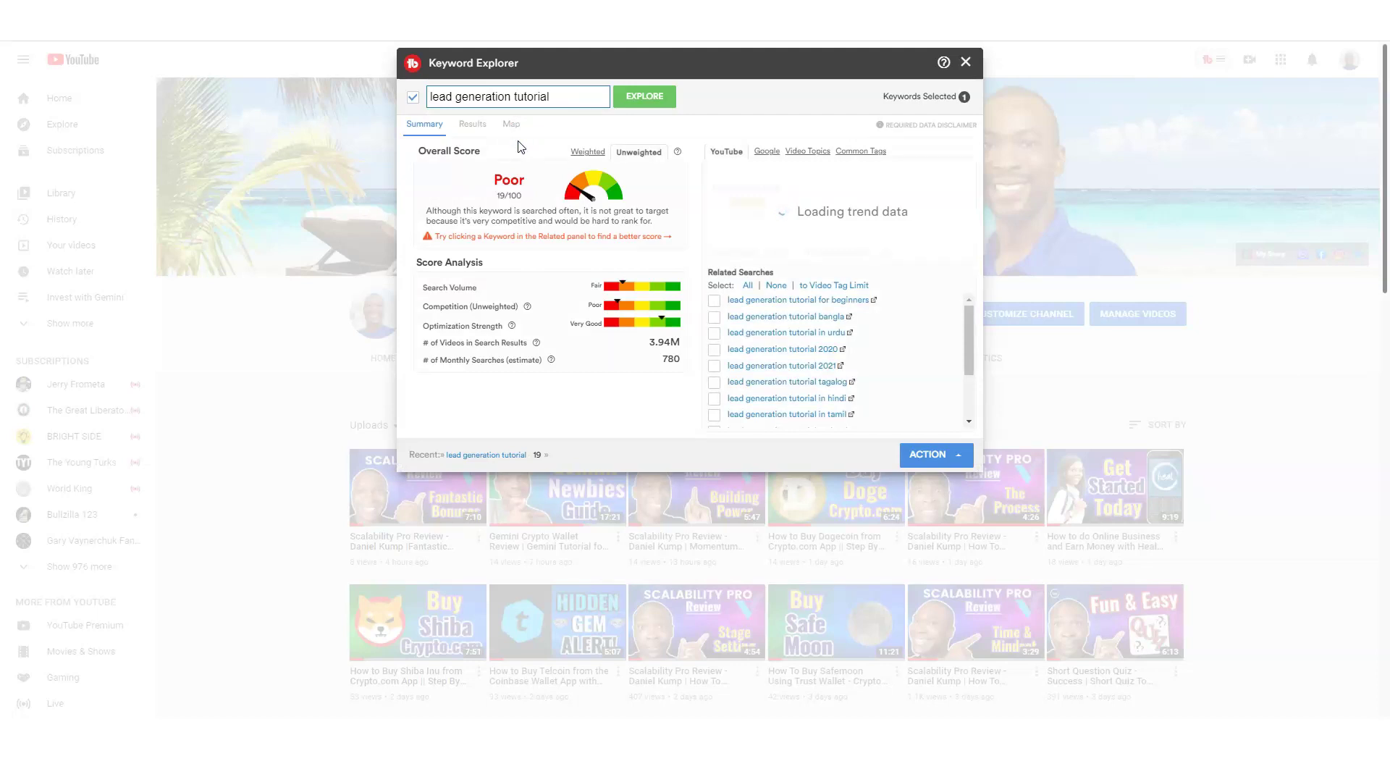
# Show the Weighted score (13/100), then review the Google, Video Topics, Common Tags and YouTube data
pyautogui.click(520, 136)
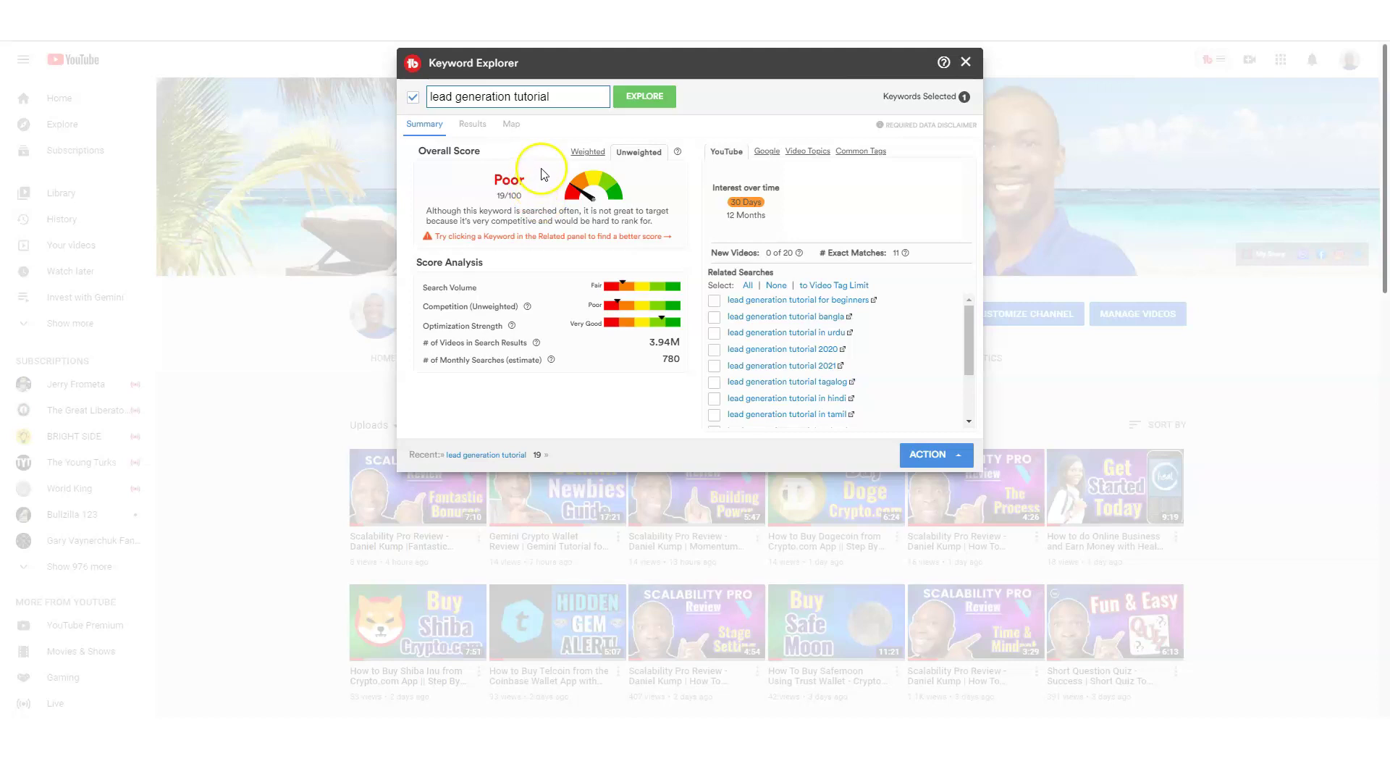
pyautogui.click(599, 153)
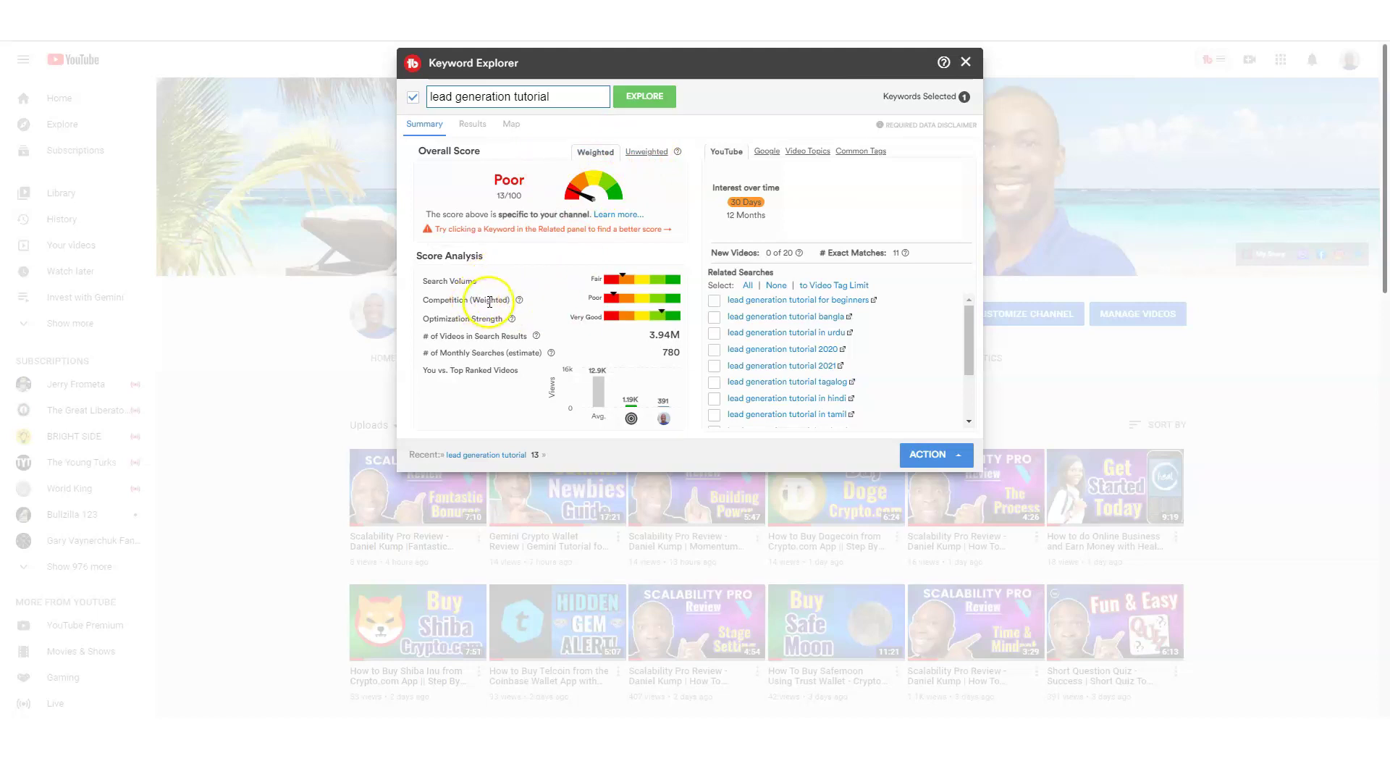
pyautogui.click(769, 151)
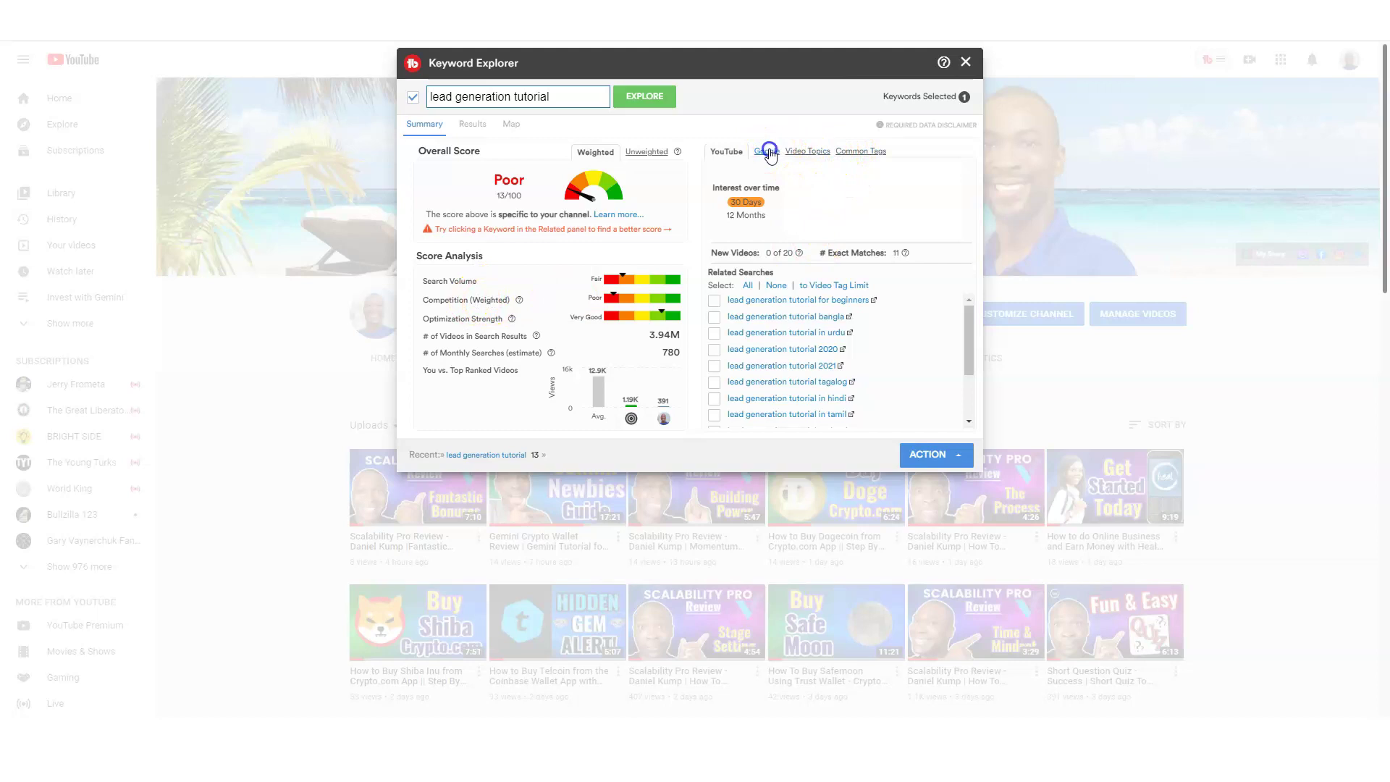
pyautogui.click(806, 153)
pyautogui.click(858, 152)
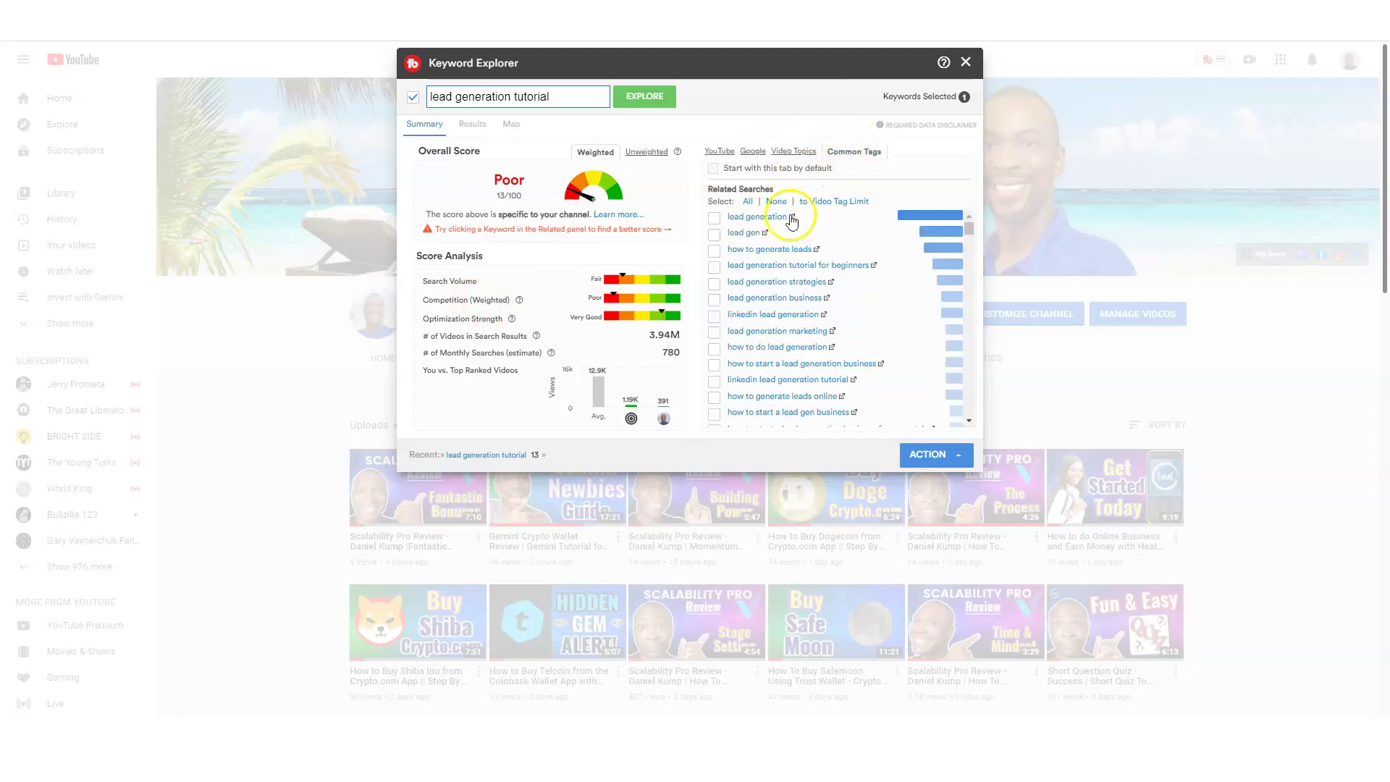
pyautogui.click(796, 150)
pyautogui.click(753, 154)
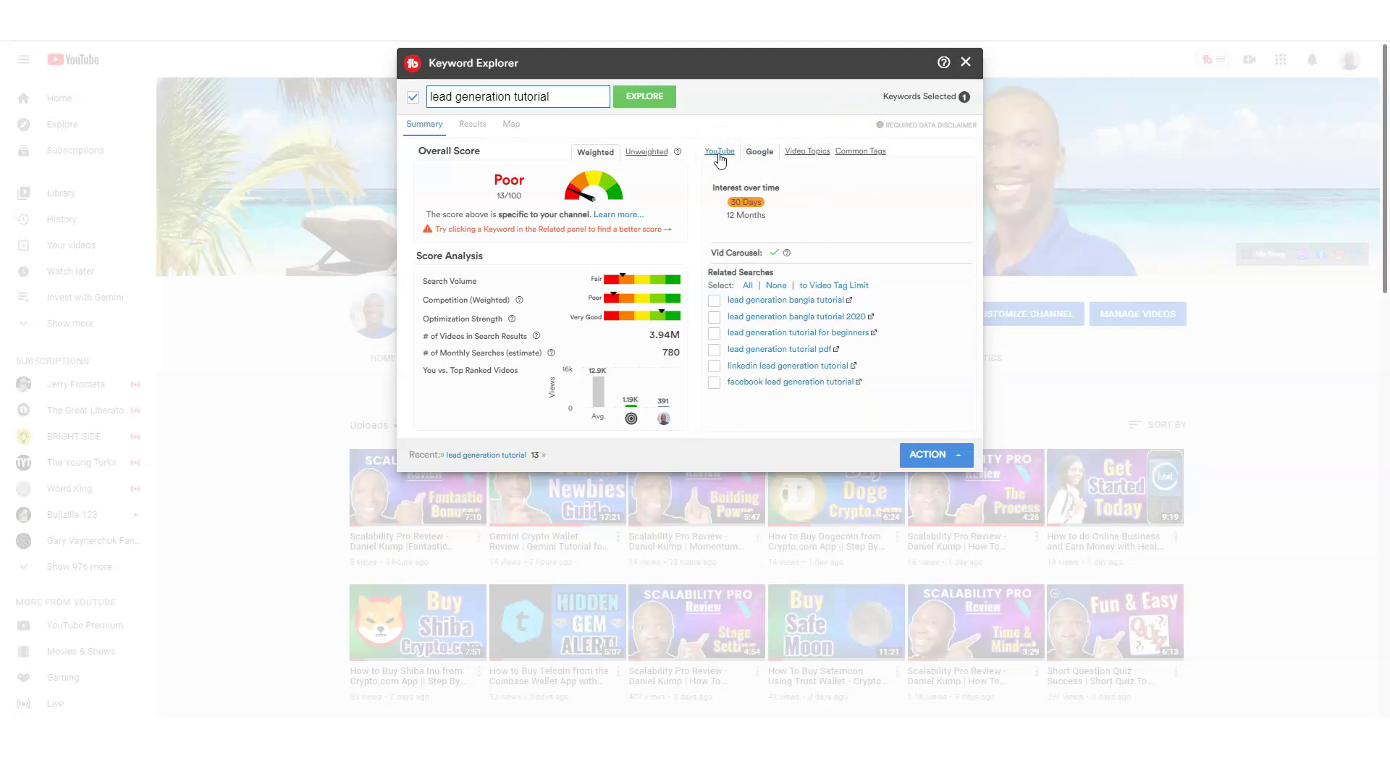
pyautogui.click(719, 156)
# Trim 'tutorial' from the keyword, leaving 'lead generation'
pyautogui.click(592, 119)
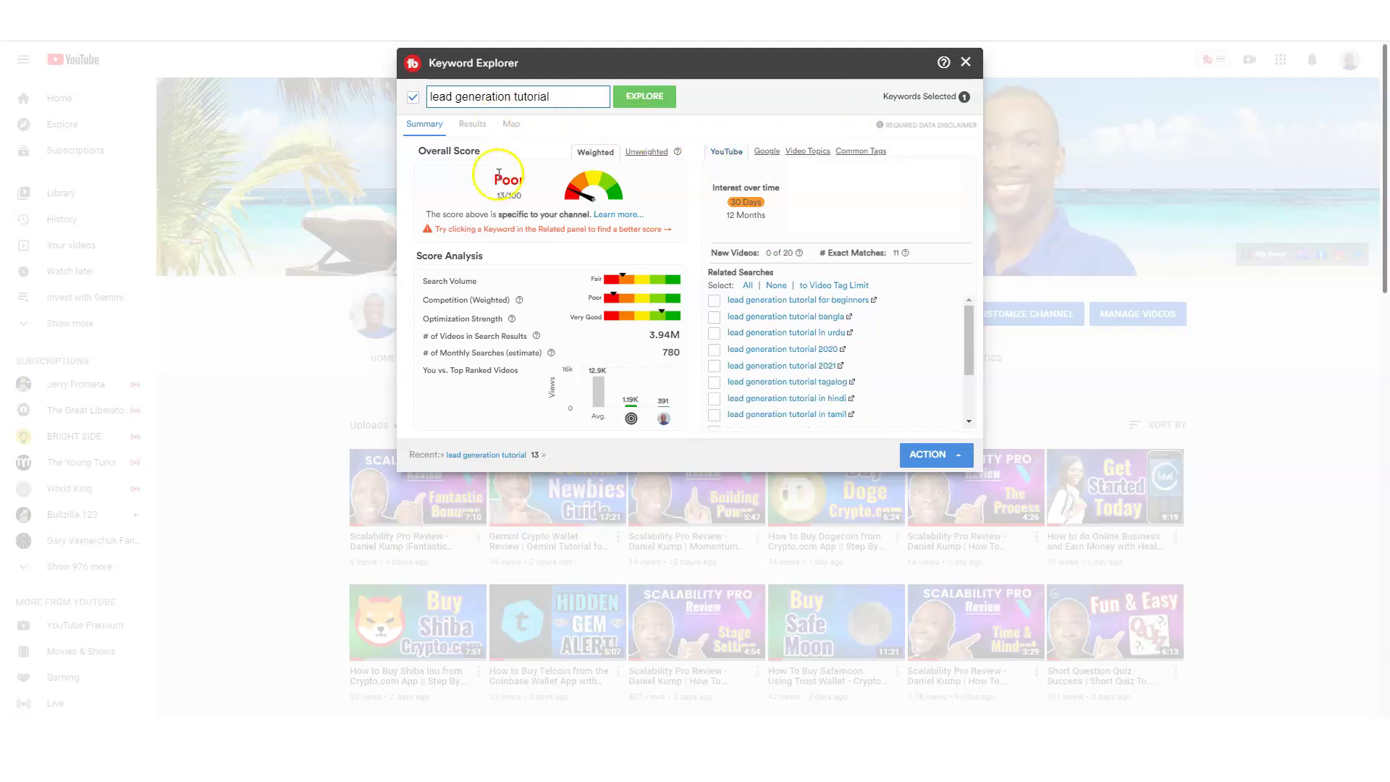
pyautogui.click(582, 96)
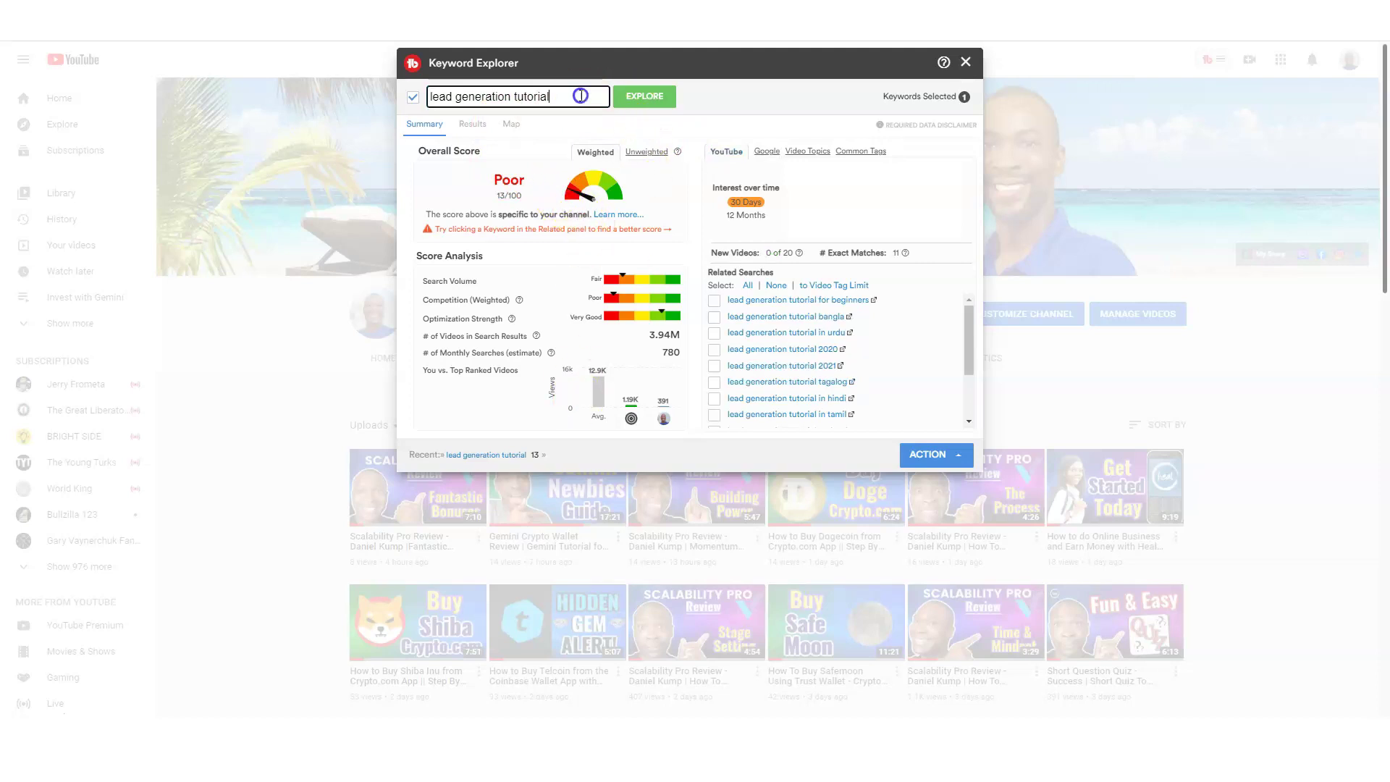
pyautogui.press('BackSpace')
pyautogui.press('BackSpace')
pyautogui.press('BackSpace')
pyautogui.press('BackSpace')
pyautogui.press('BackSpace')
pyautogui.press('BackSpace')
pyautogui.press('BackSpace')
pyautogui.press('BackSpace')
pyautogui.press('BackSpace')
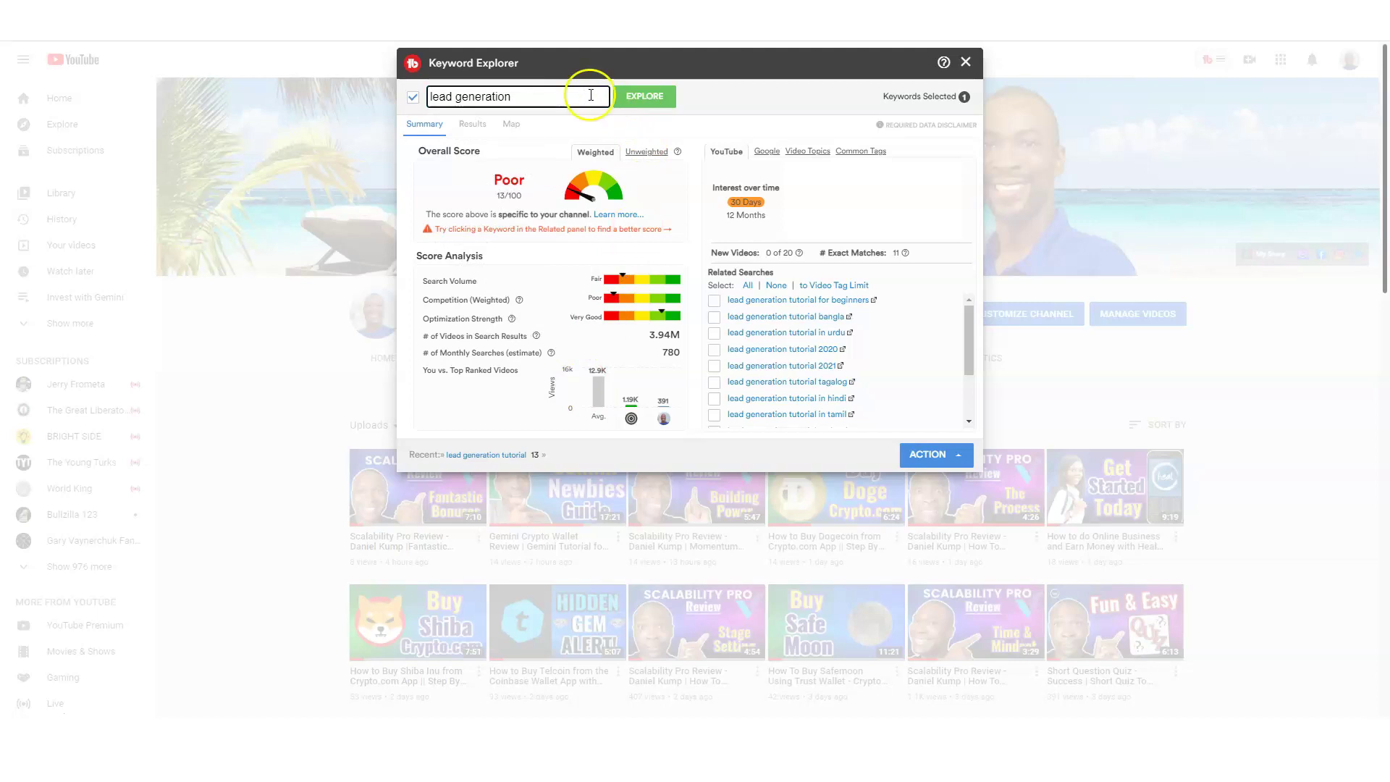
# Explore 'lead generation', then 'lead generation business' (Good, 58/100), and list its Video Topics
pyautogui.click(645, 100)
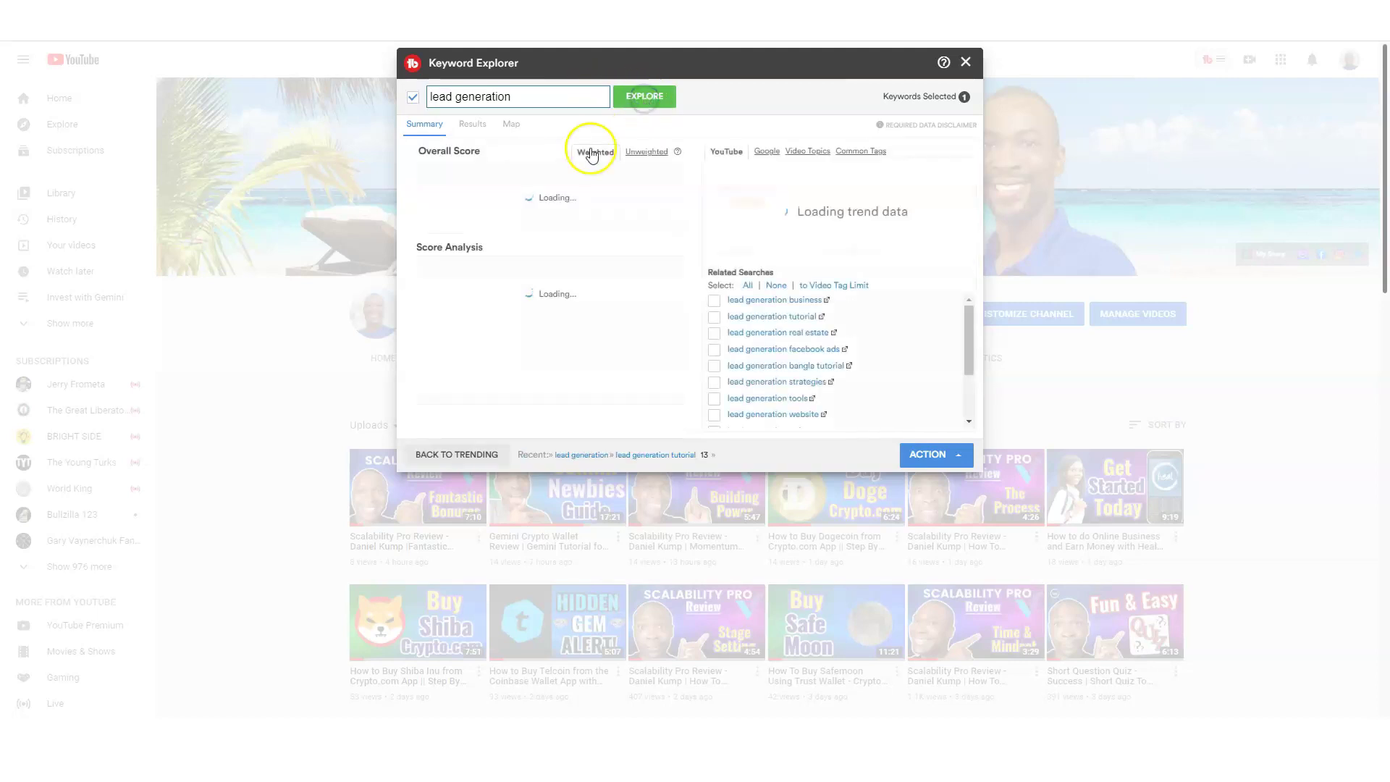
pyautogui.click(535, 94)
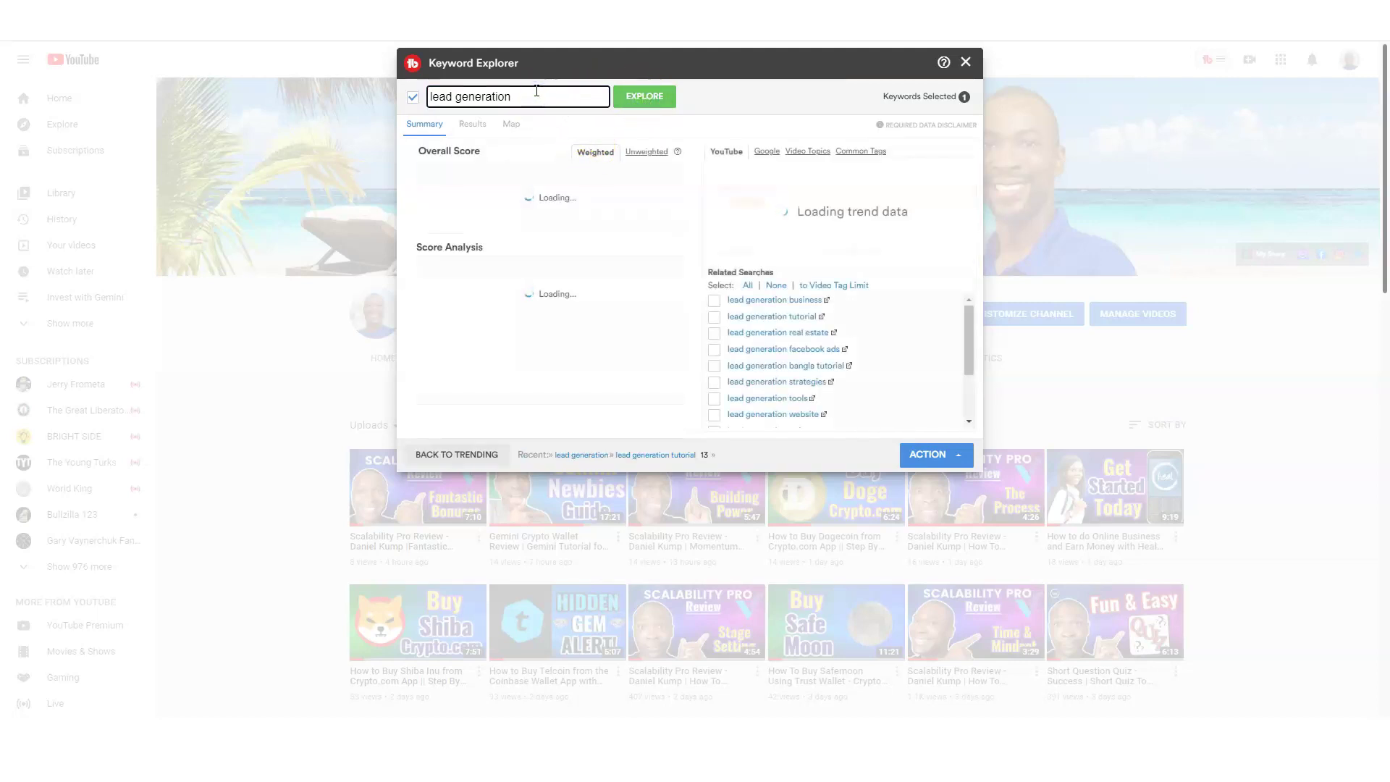
pyautogui.press('BackSpace')
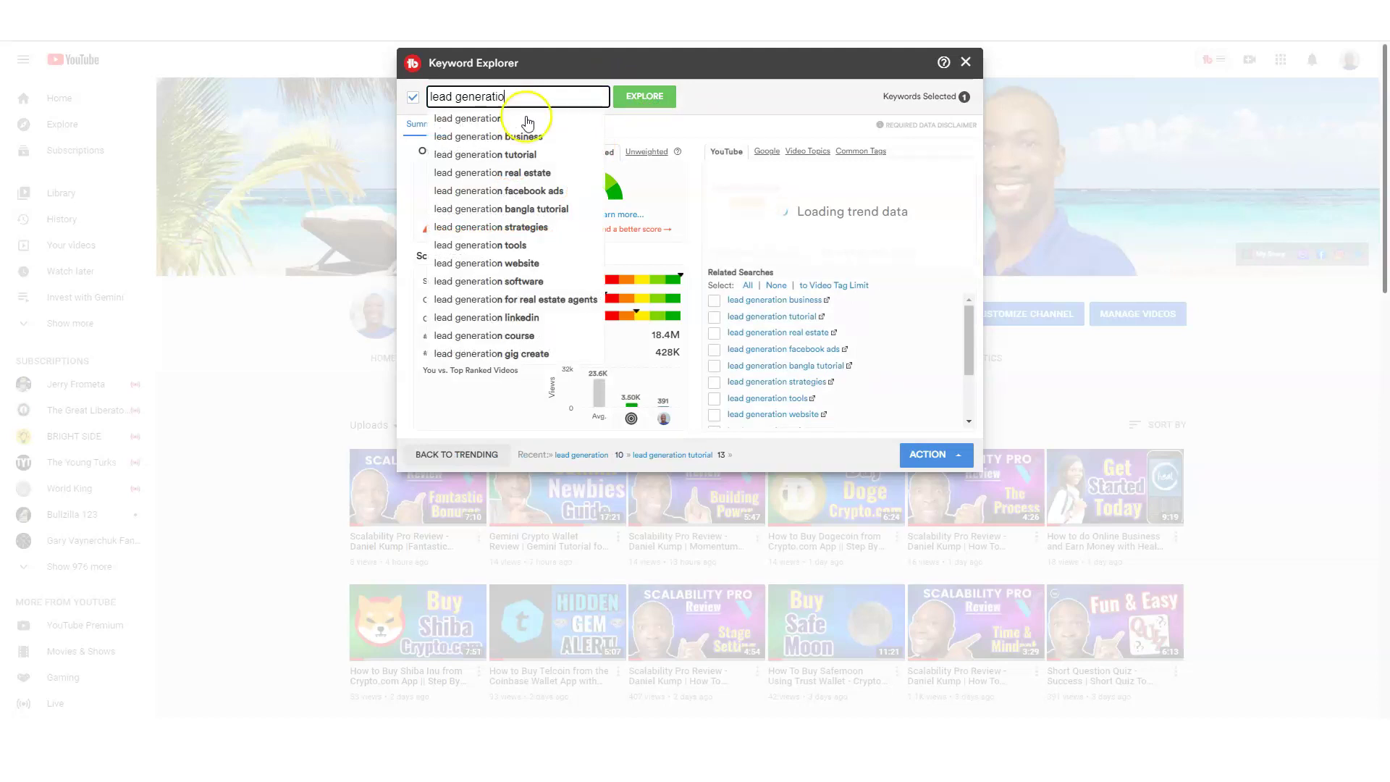
pyautogui.click(518, 143)
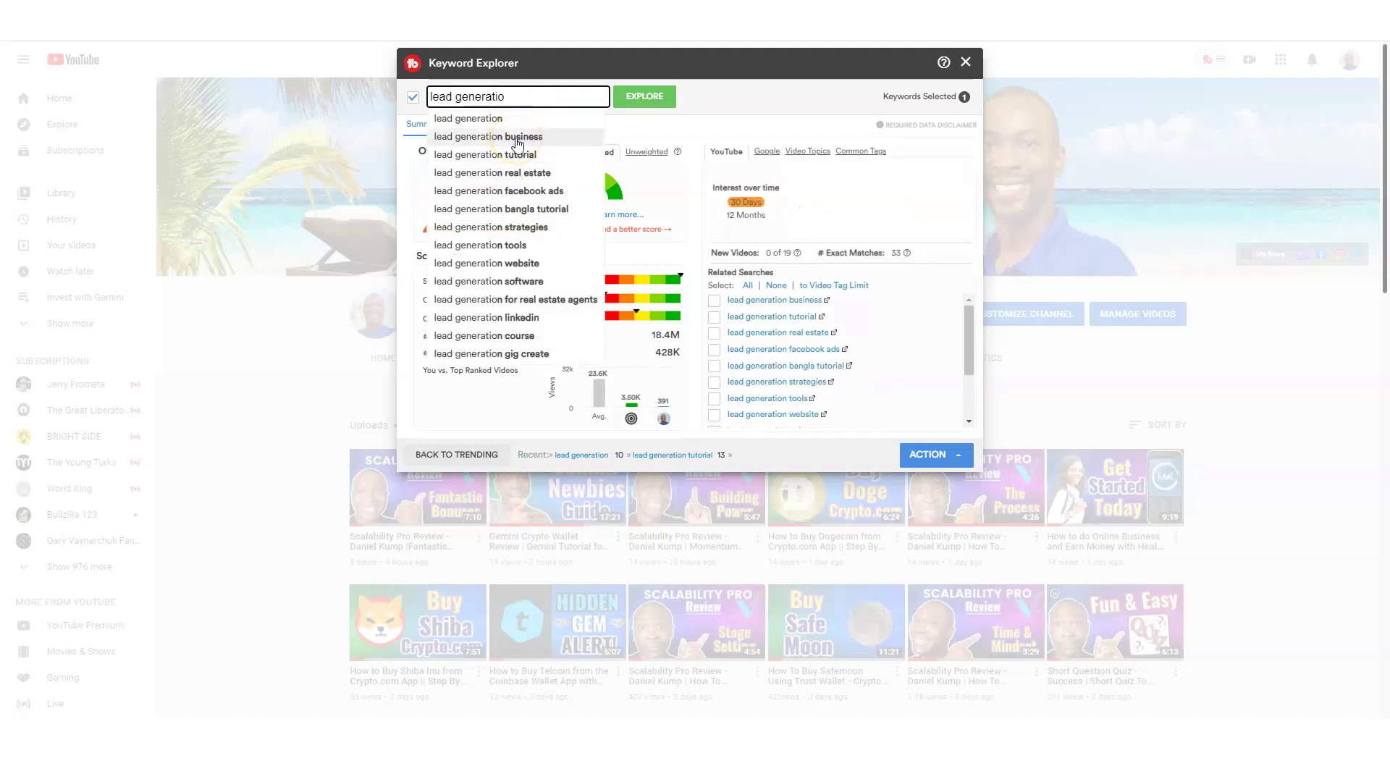
pyautogui.click(518, 137)
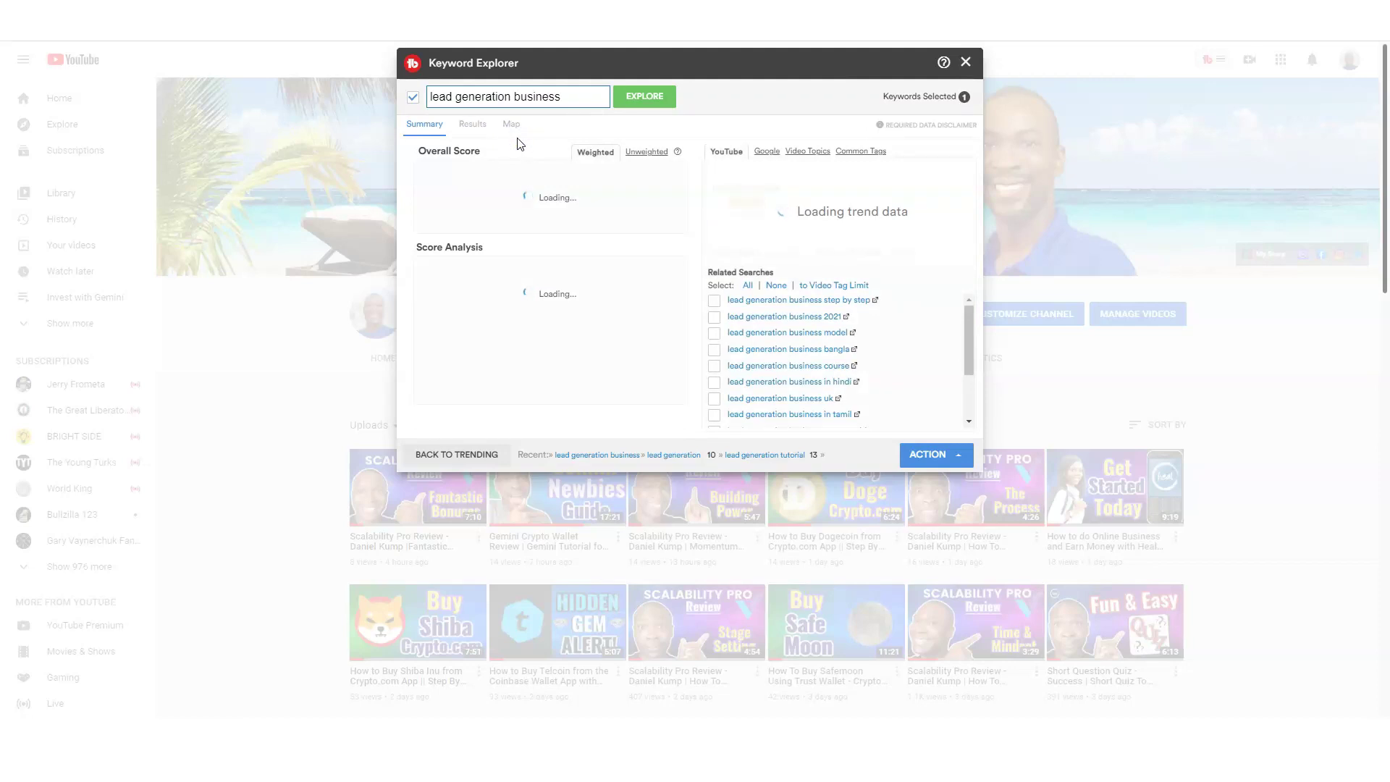
pyautogui.click(572, 219)
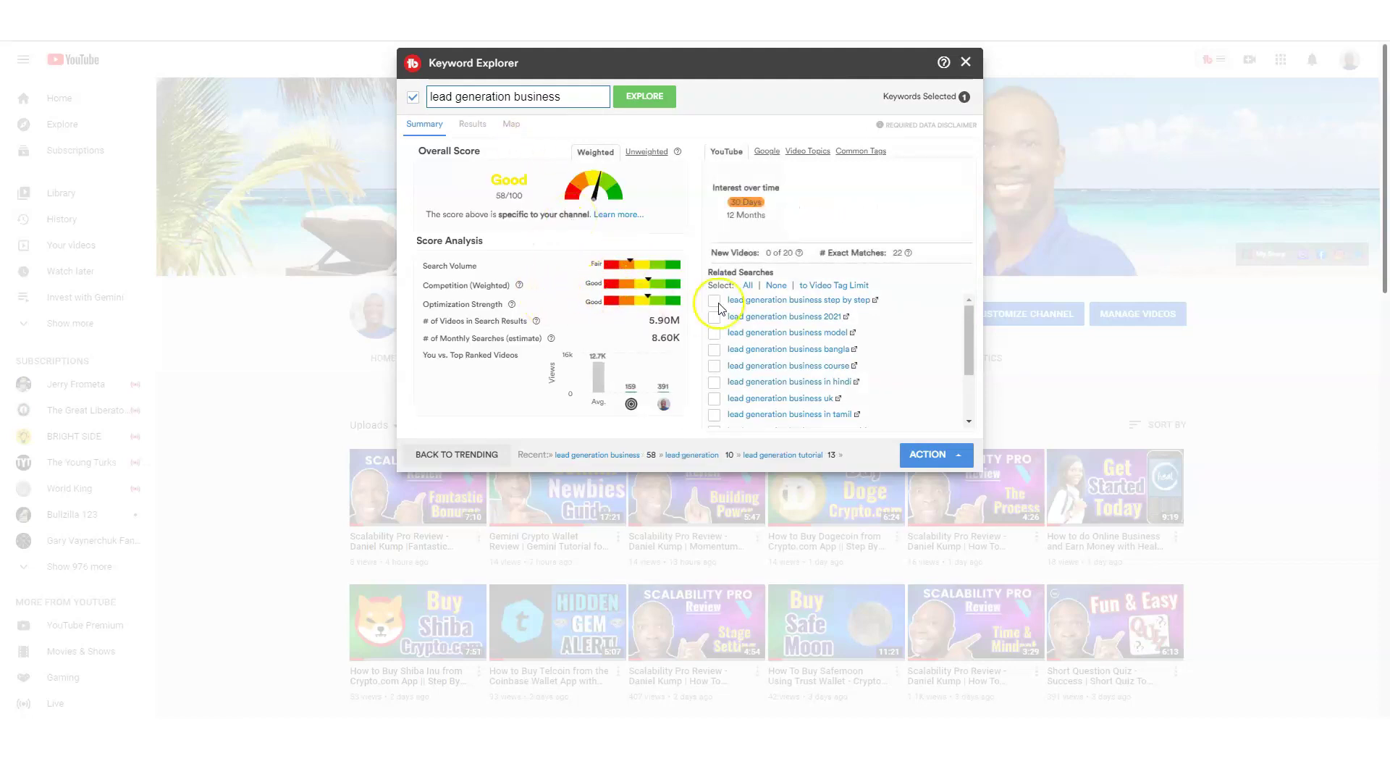
pyautogui.click(805, 152)
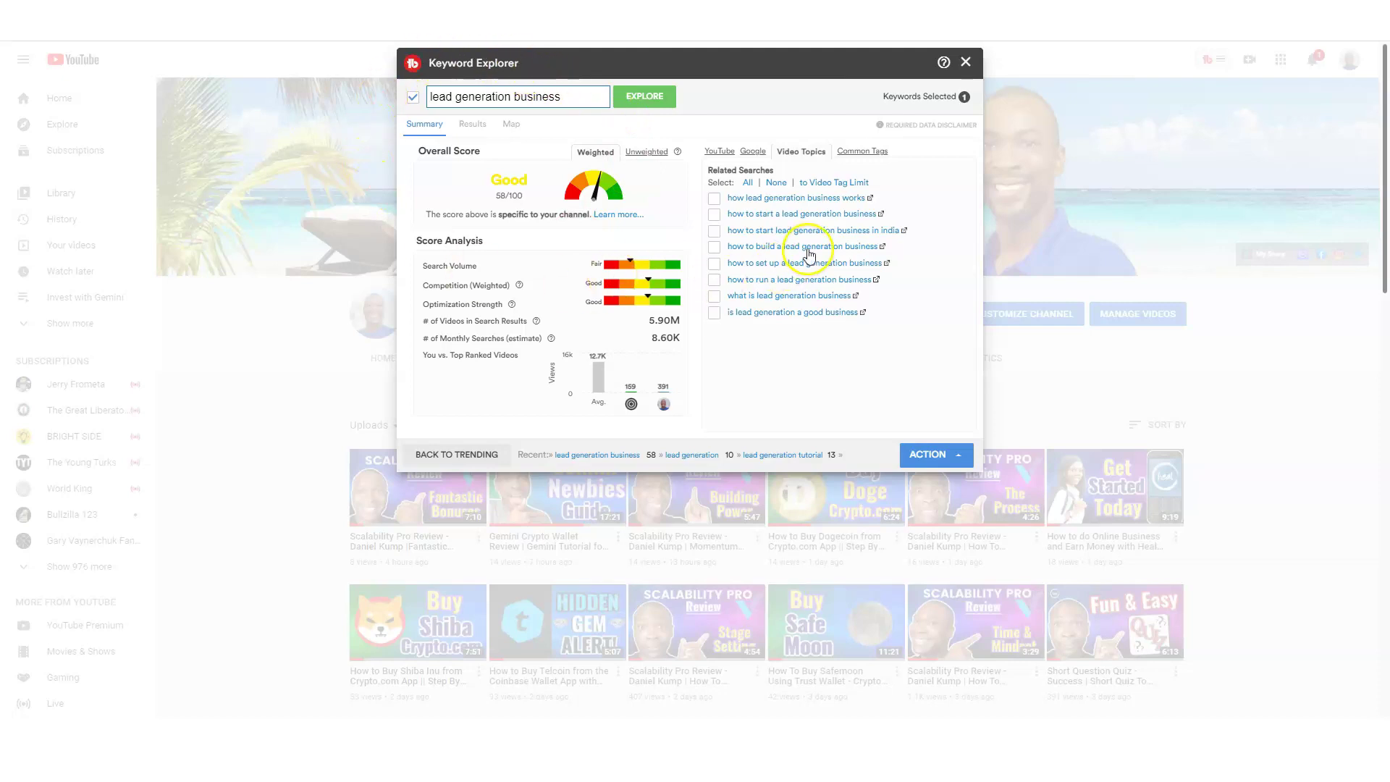
# Research 'how lead generation business works' (Excellent, 92/100) and bring up its ACTION choices
pyautogui.click(794, 202)
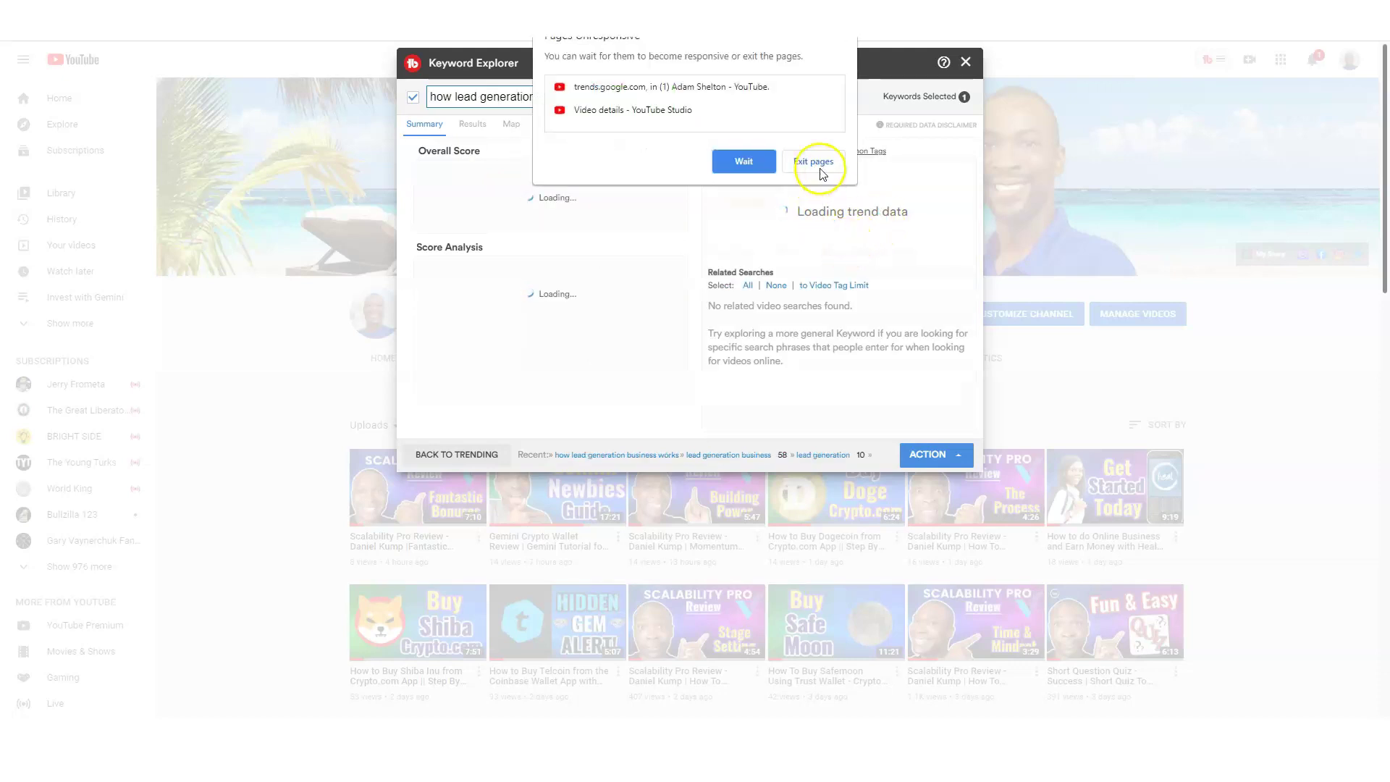
pyautogui.click(816, 162)
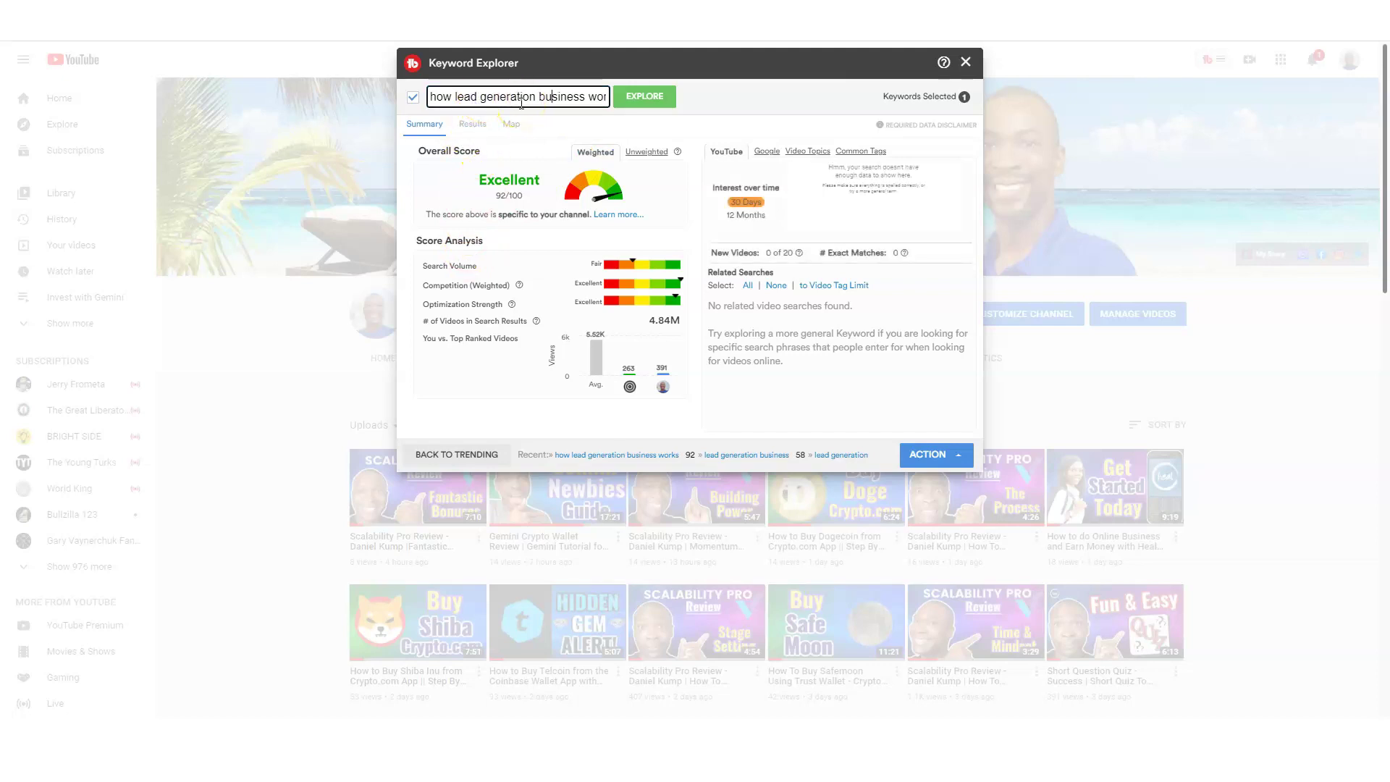
pyautogui.press('End')
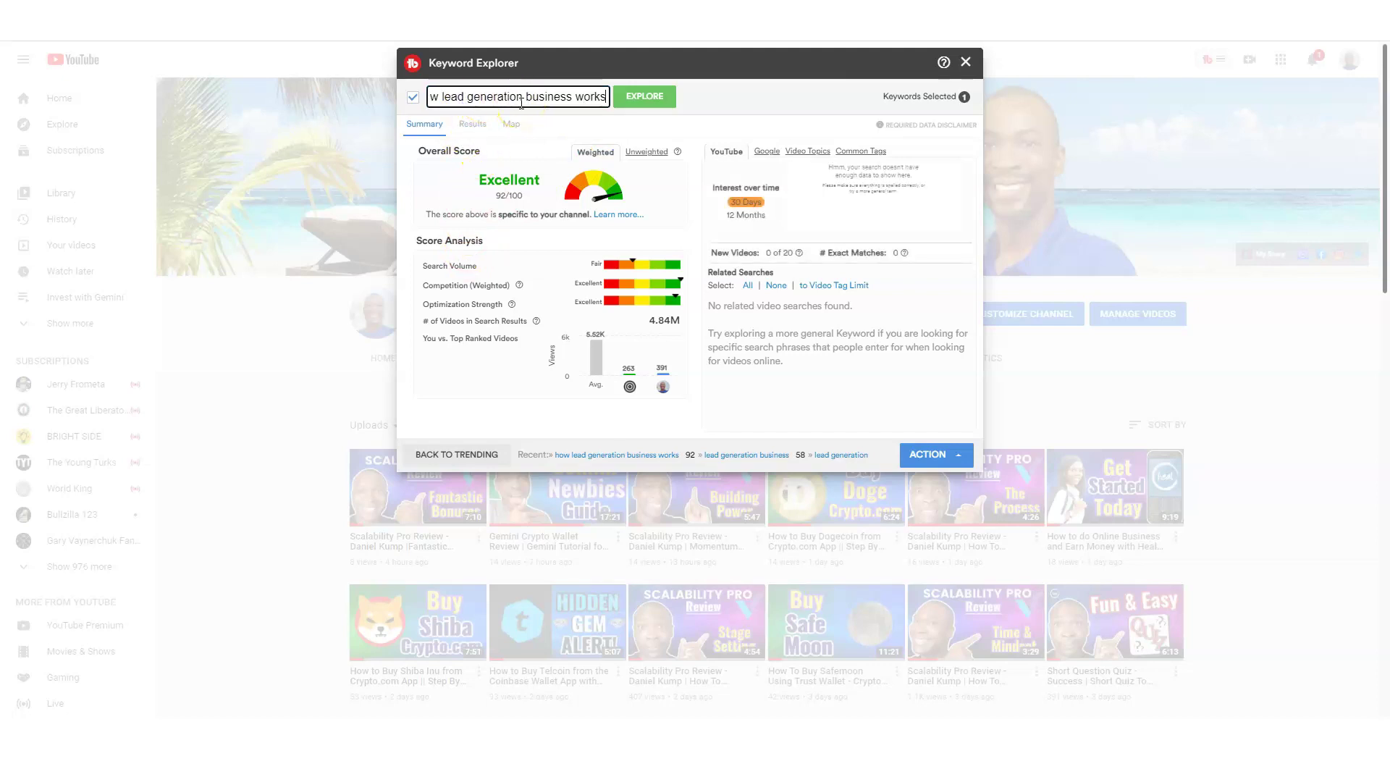
pyautogui.click(584, 92)
pyautogui.press('Home')
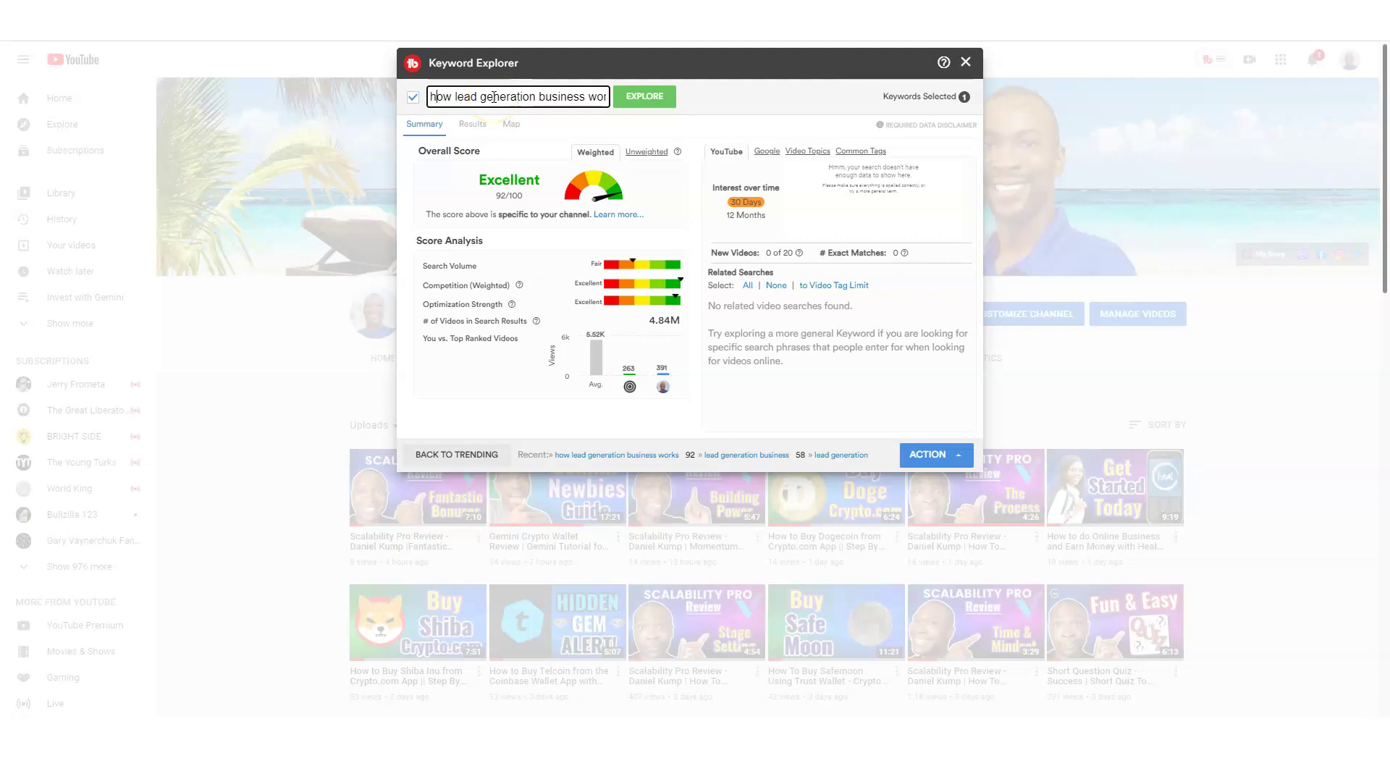
pyautogui.press('End')
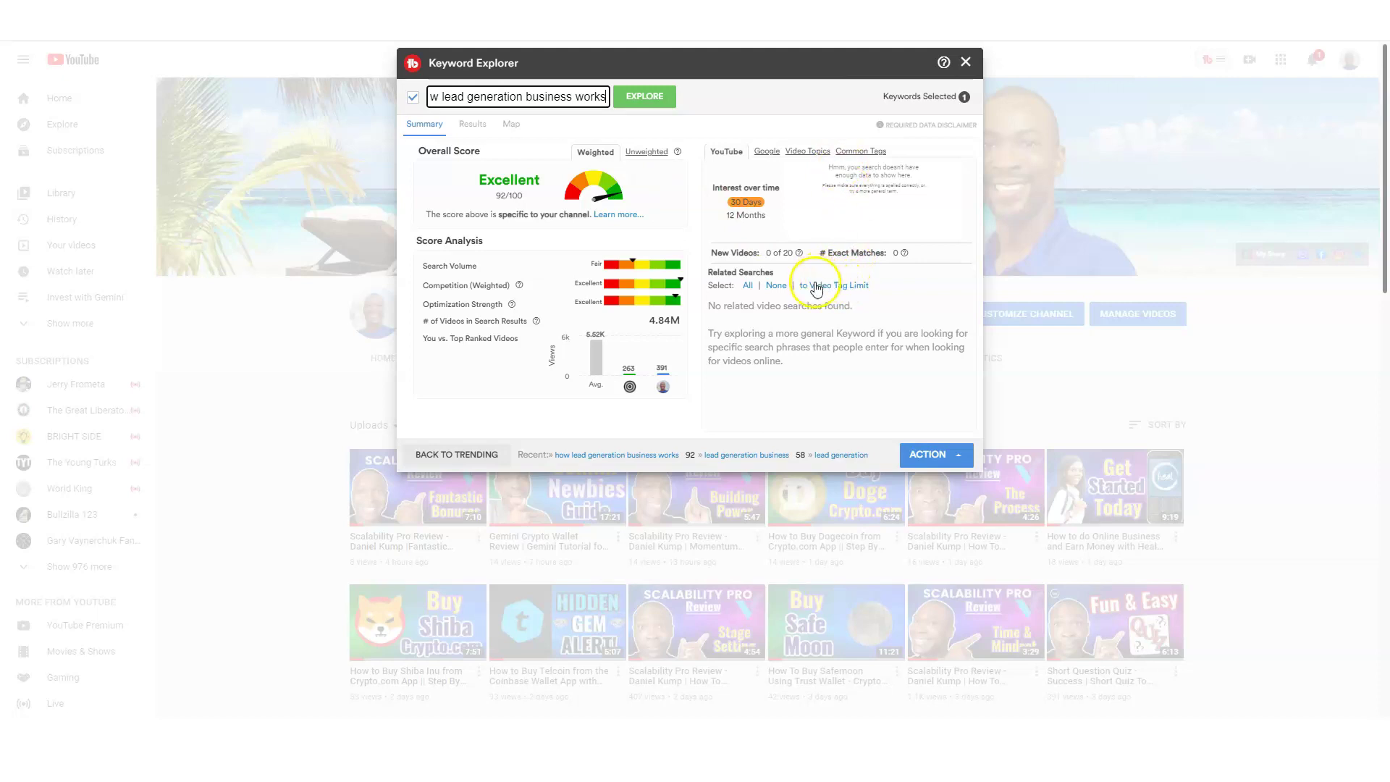
pyautogui.click(532, 90)
pyautogui.press('Home')
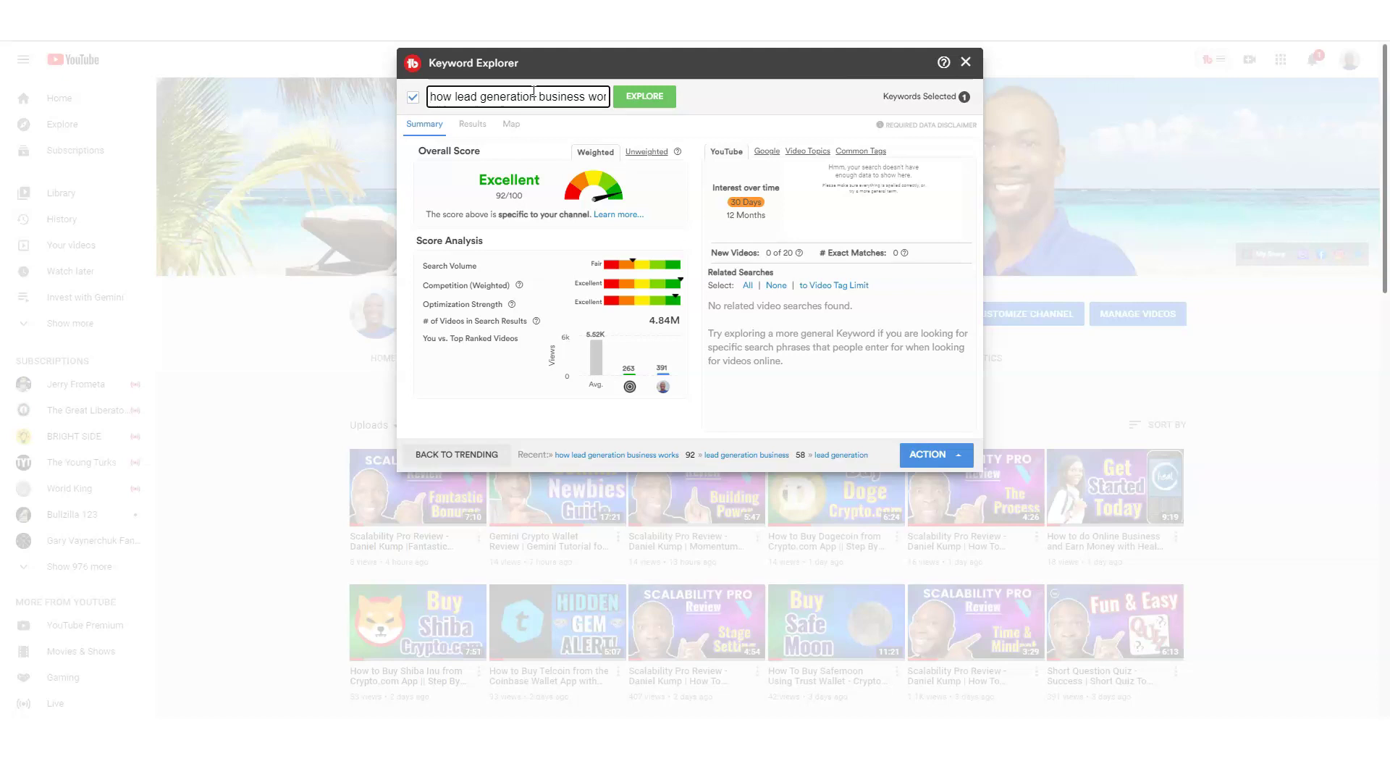
pyautogui.click(957, 461)
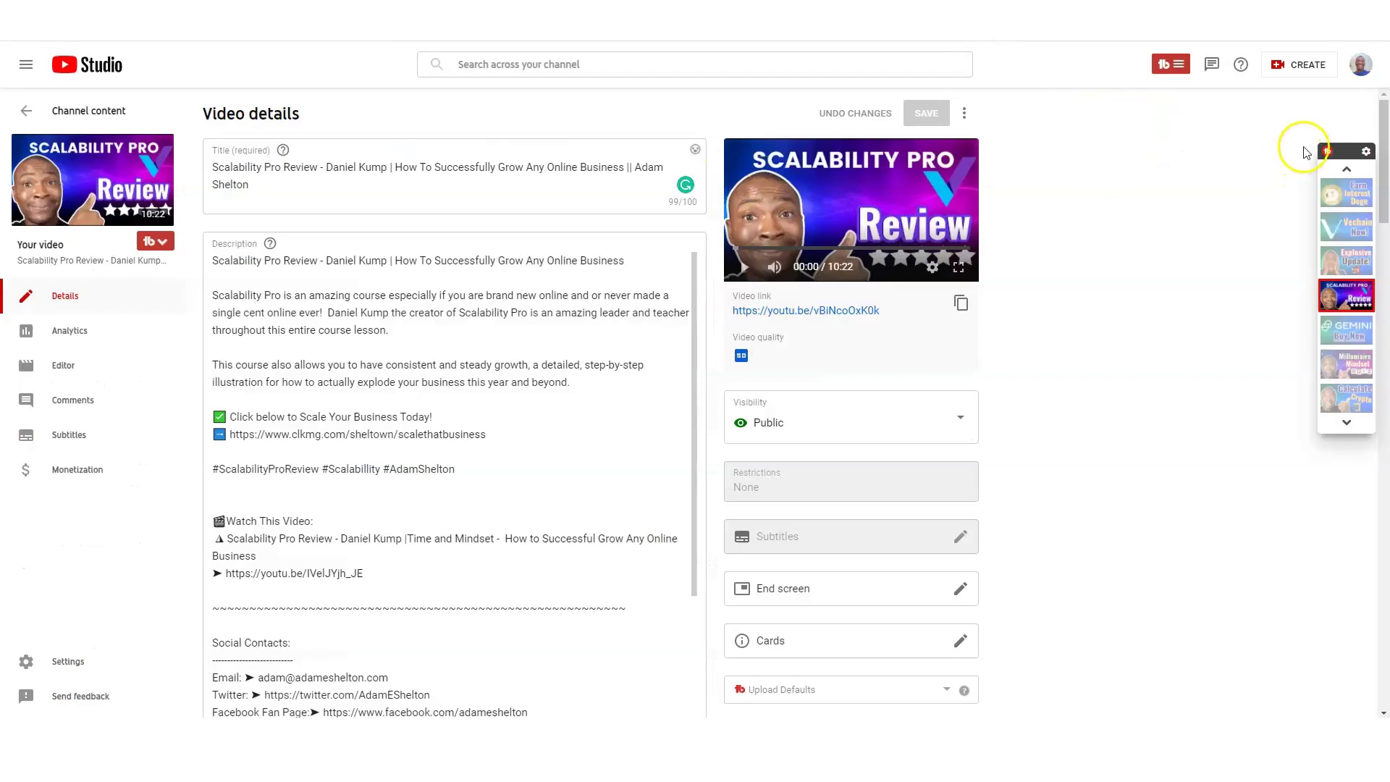
# Launch SEO Studio and choose 'Scalability Pro Review' from the target keyword suggestions
pyautogui.click(1174, 65)
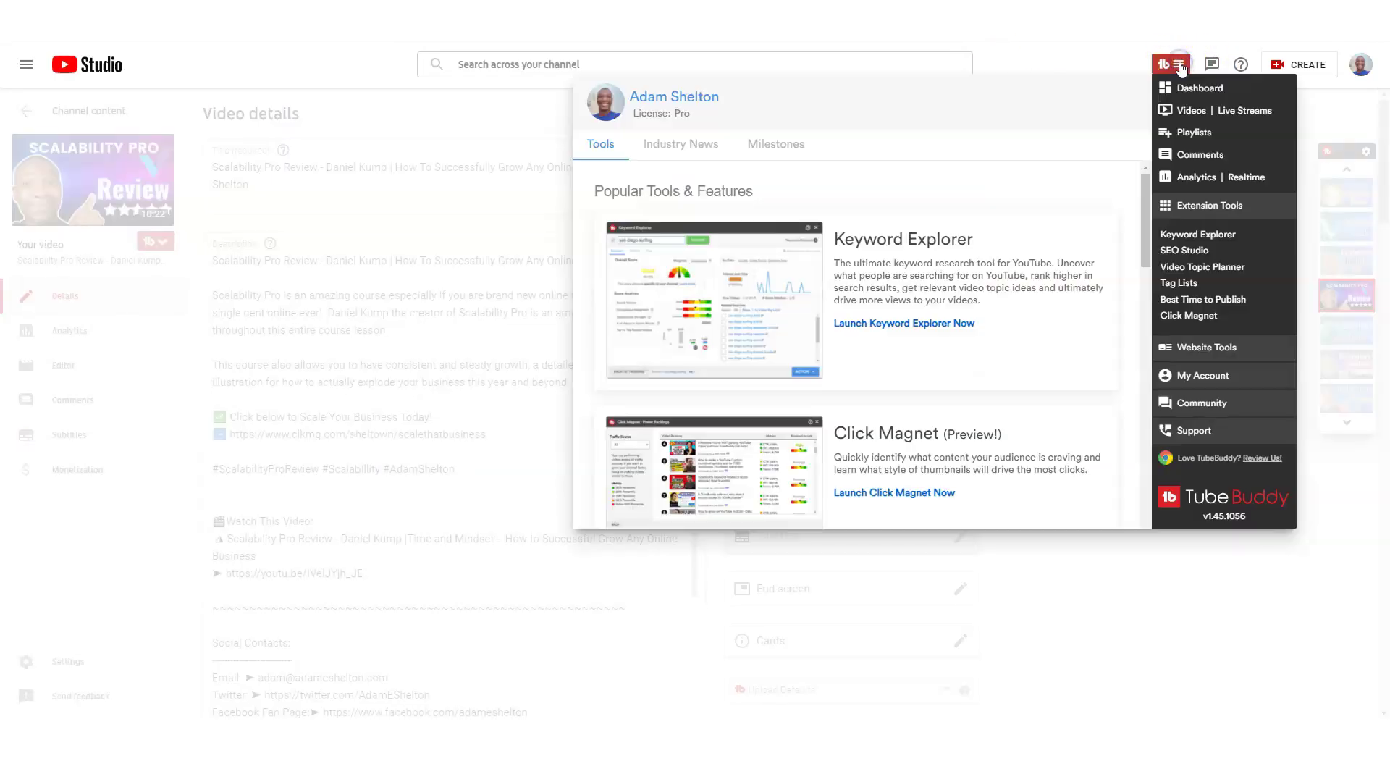
pyautogui.click(1196, 258)
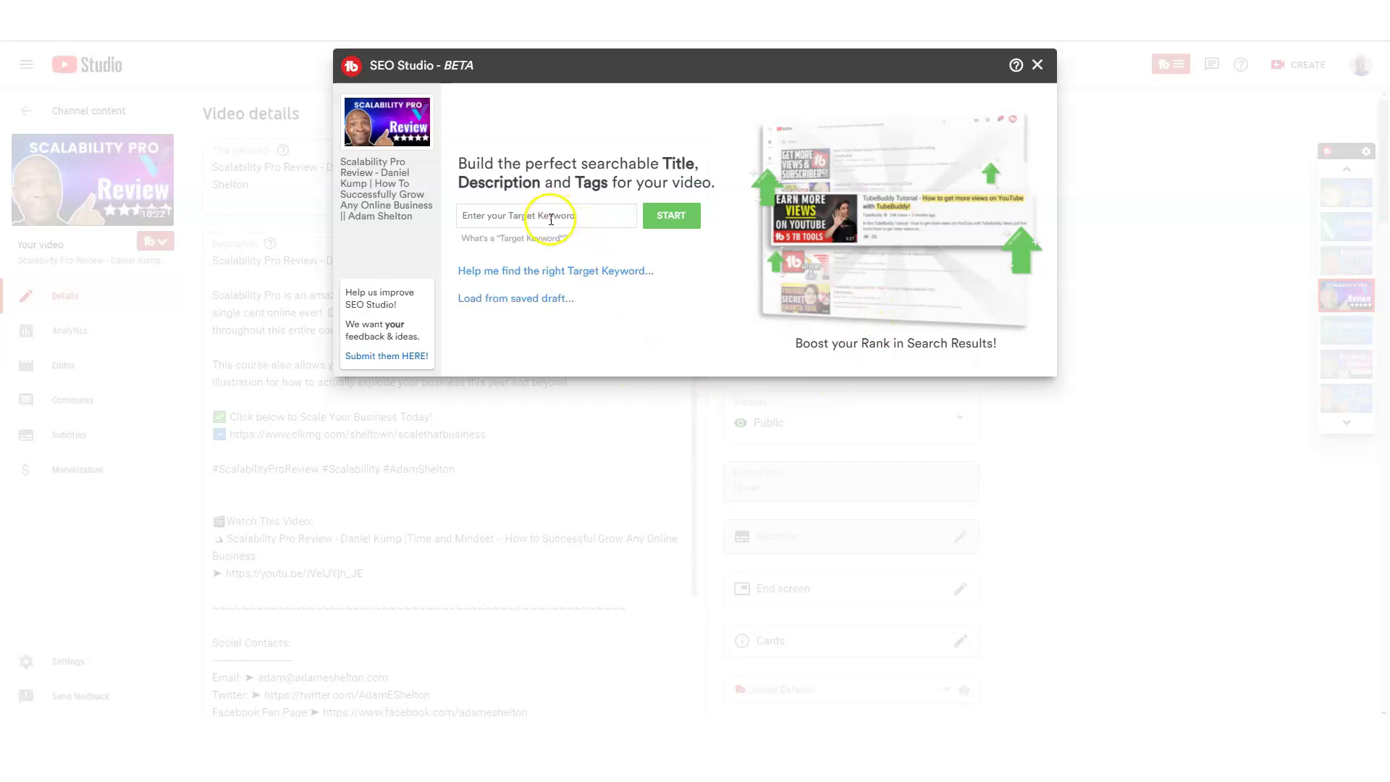
pyautogui.click(550, 219)
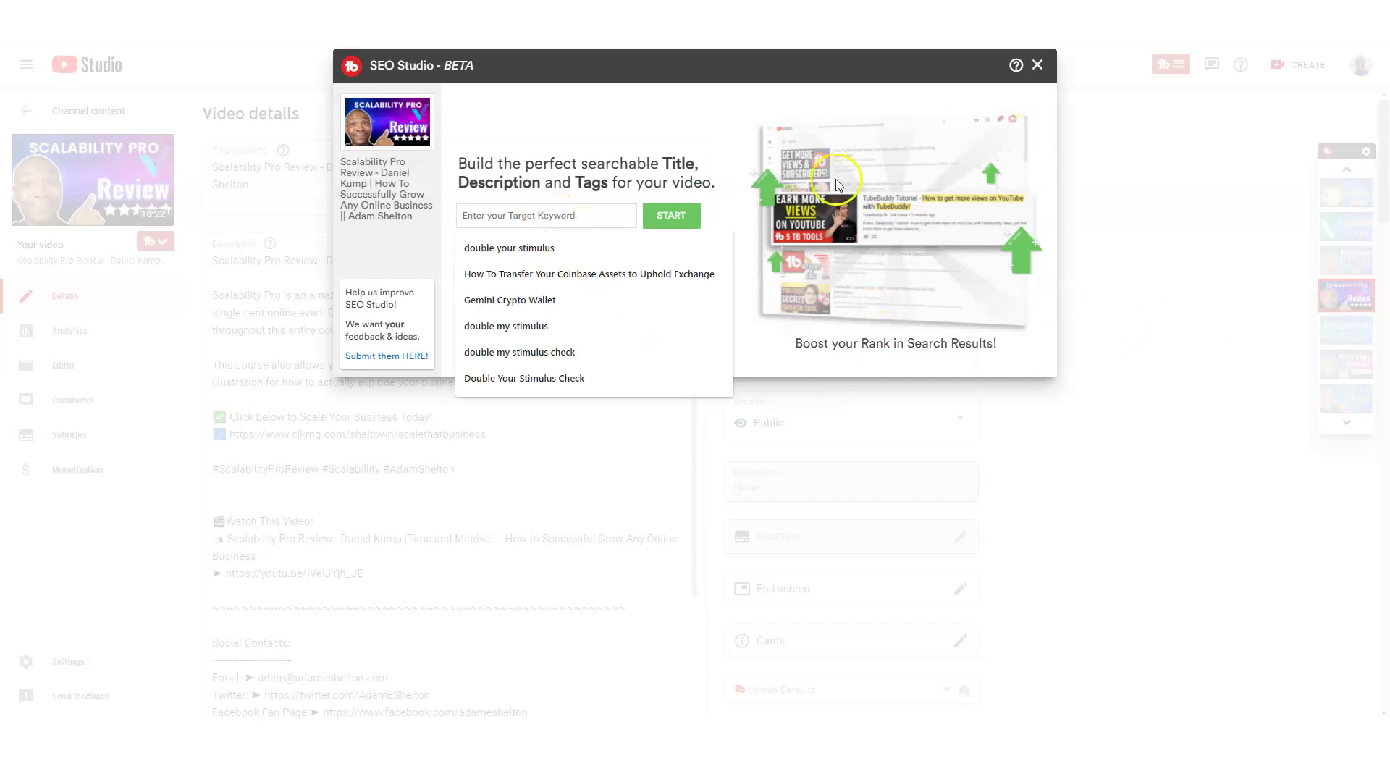
pyautogui.press('Down')
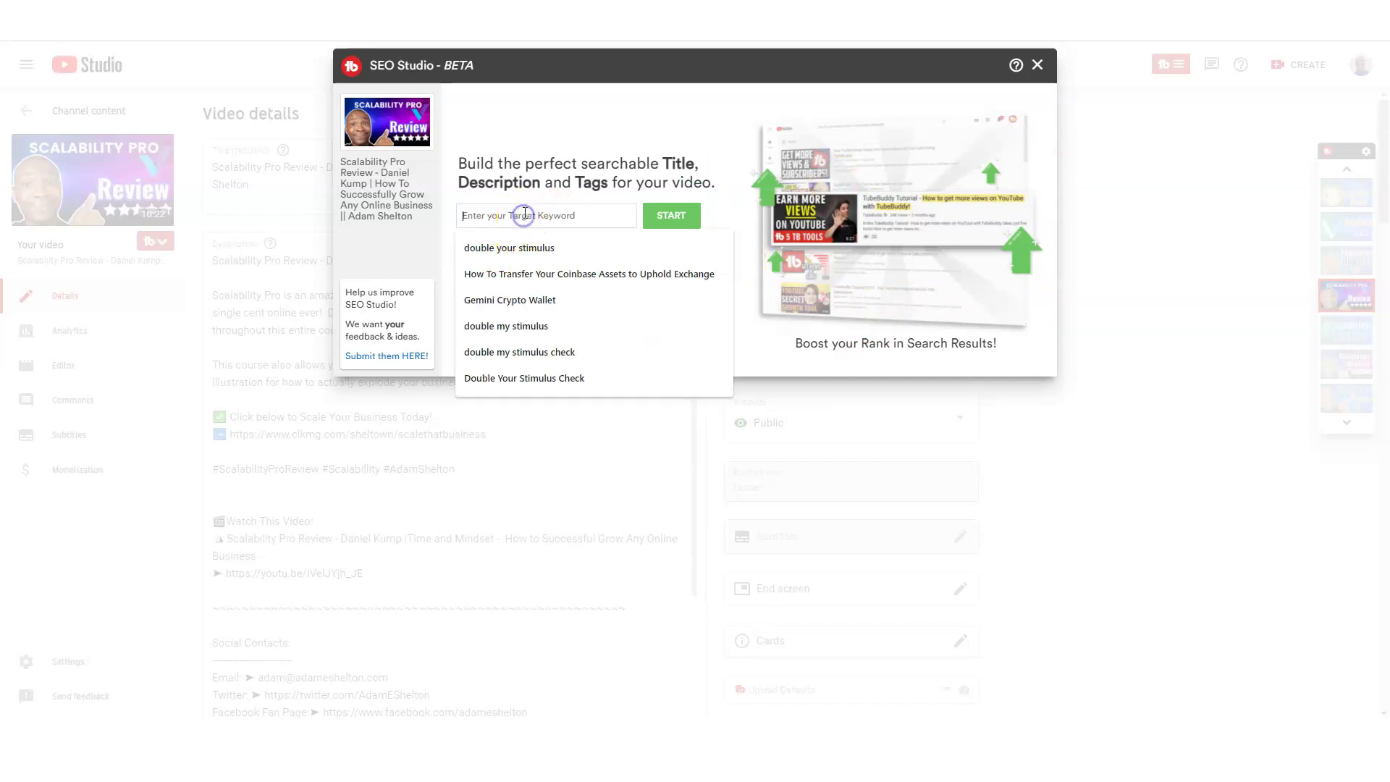
pyautogui.write('s')
pyautogui.click(543, 249)
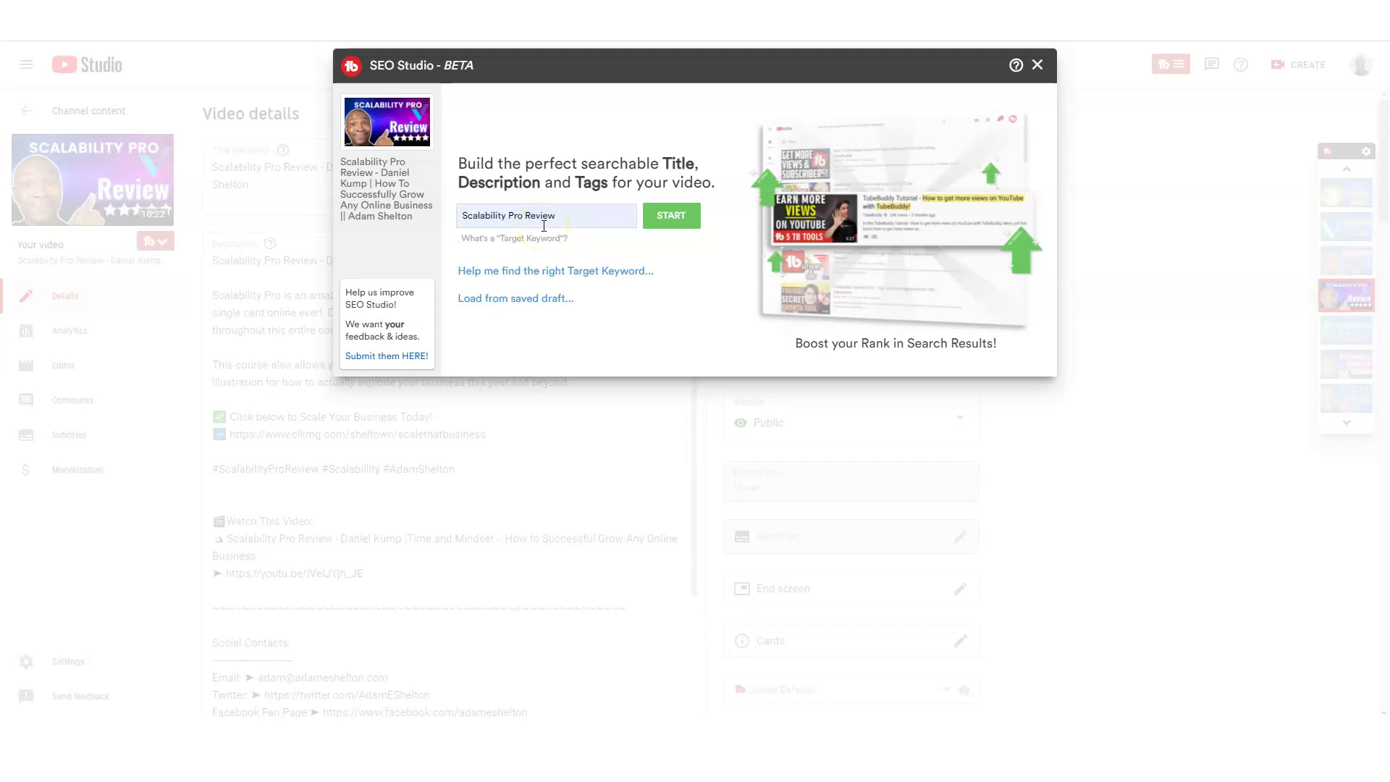
# Start the analysis and review the description, which scores 95% for 'Scalability Pro Review'
pyautogui.click(671, 216)
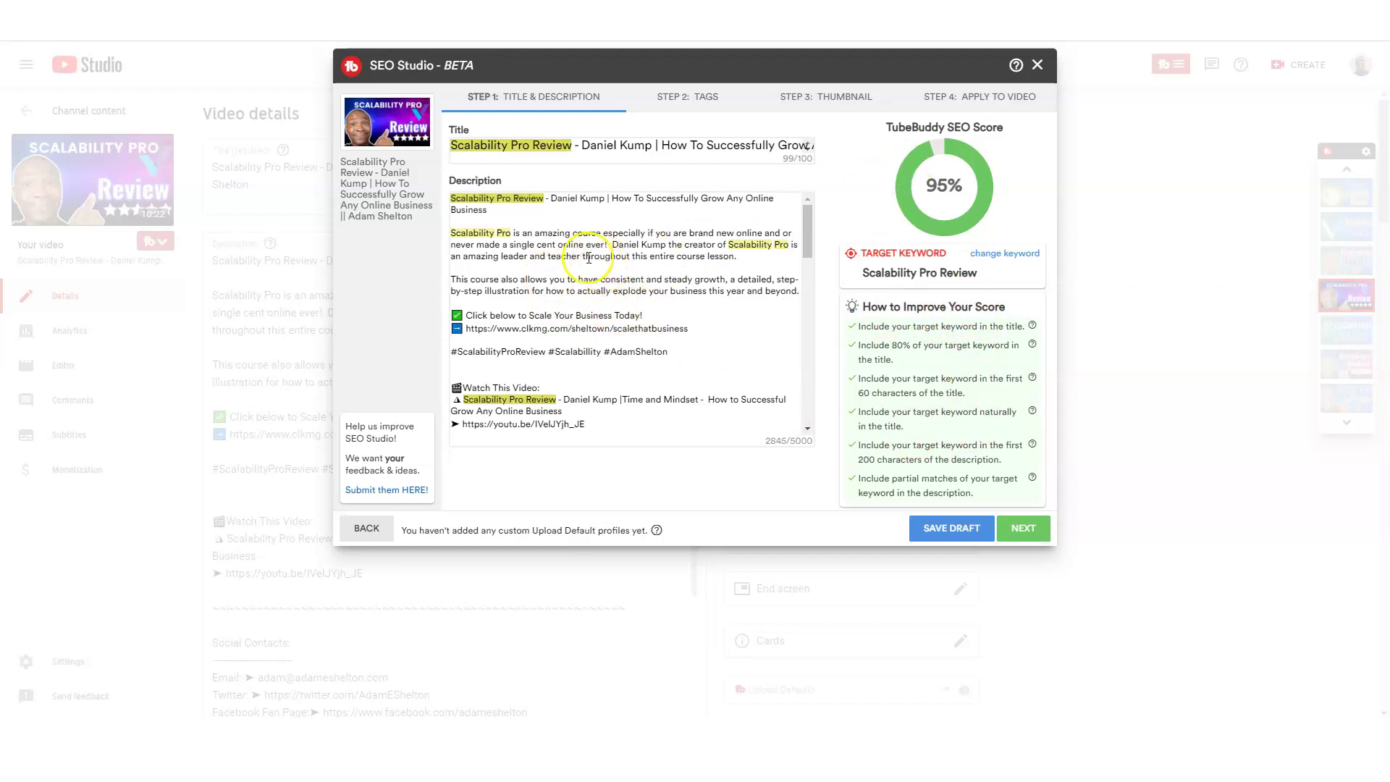
pyautogui.scroll(-3, 660, 290)
pyautogui.scroll(-5, 661, 290)
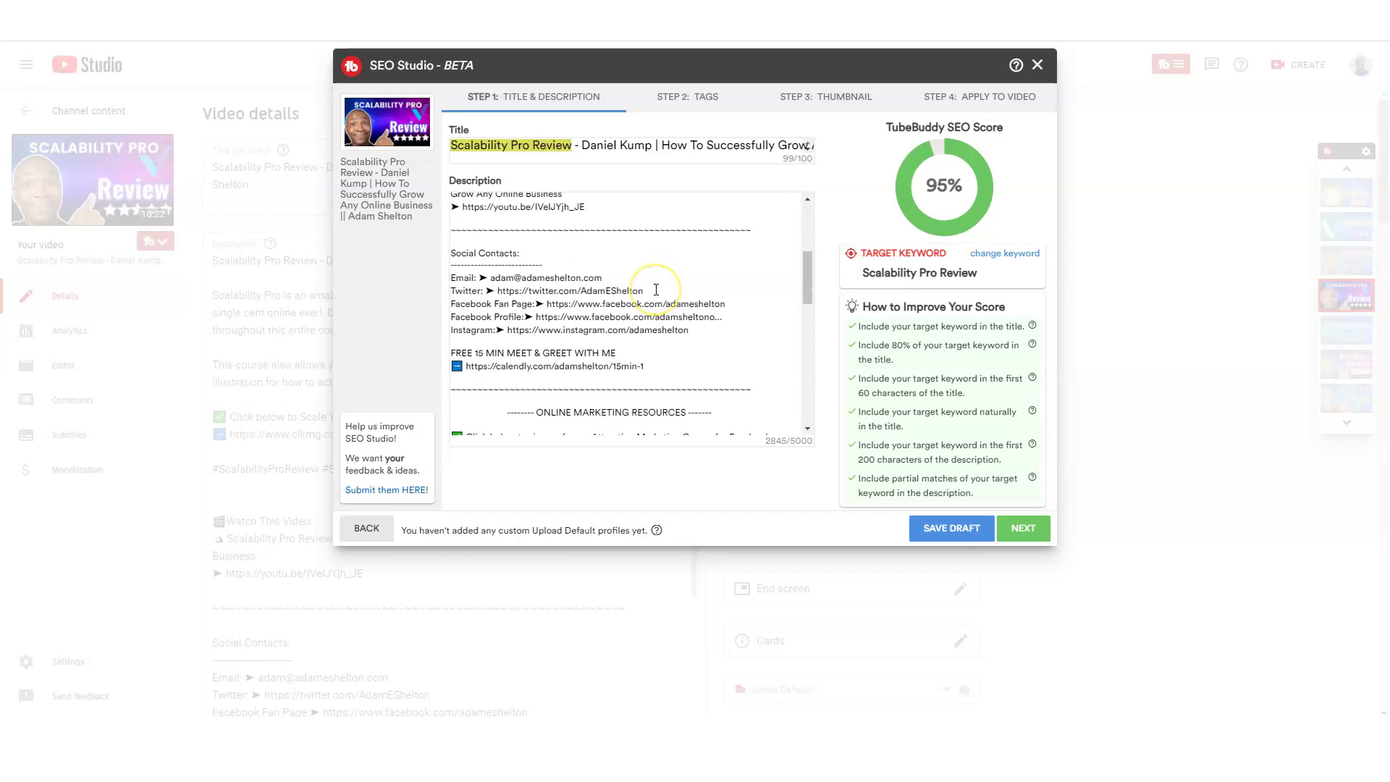
pyautogui.scroll(-10, 655, 290)
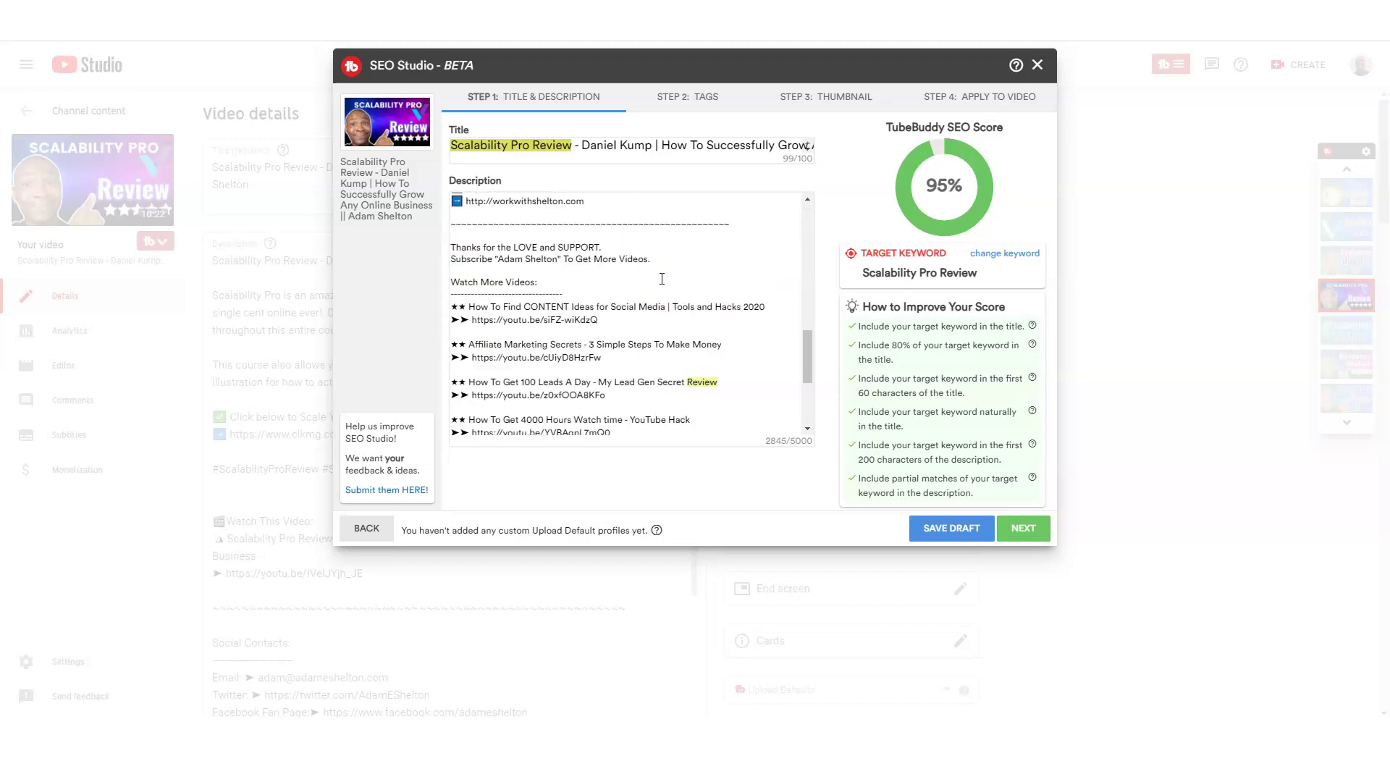
pyautogui.scroll(20, 665, 280)
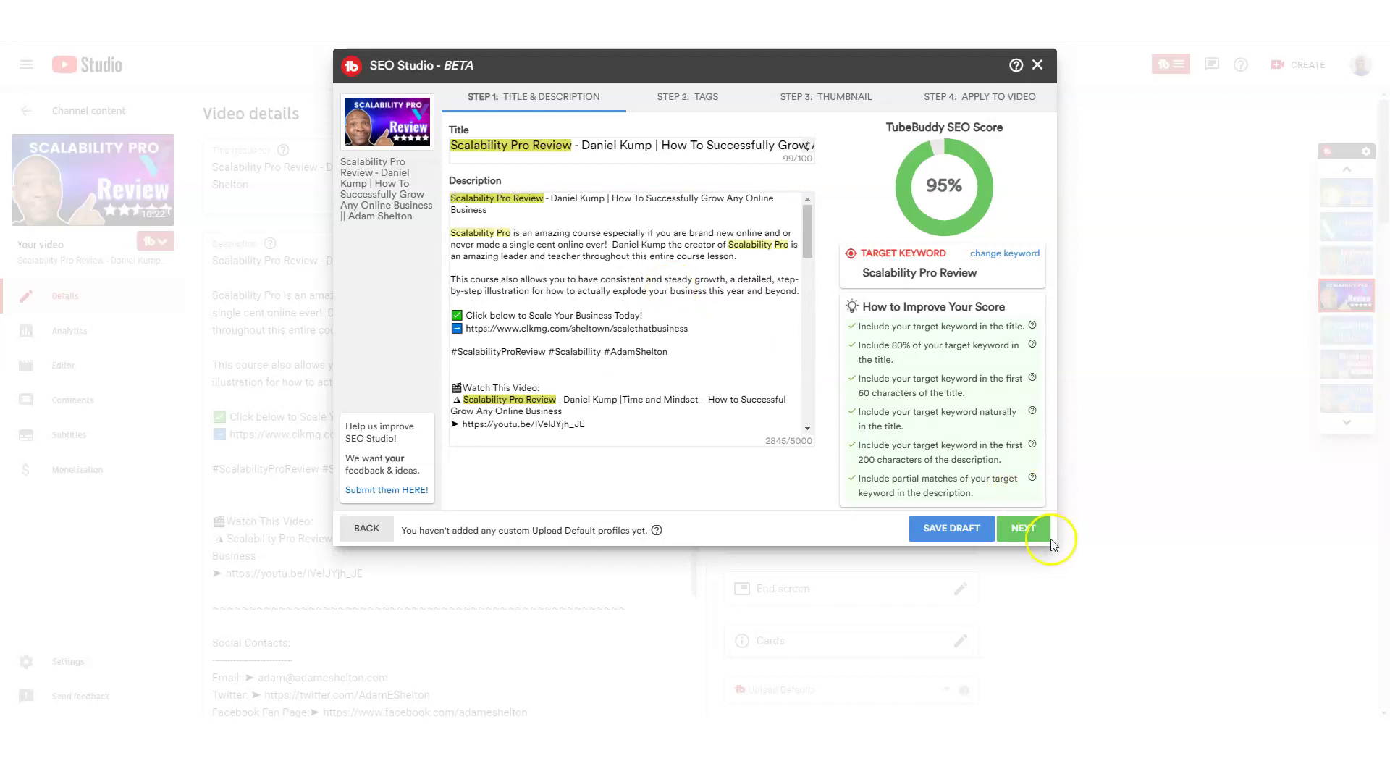
# Add 'Scalability Pro Review' as the first tag for a 100% score, then continue to Thumbnail
pyautogui.click(1031, 533)
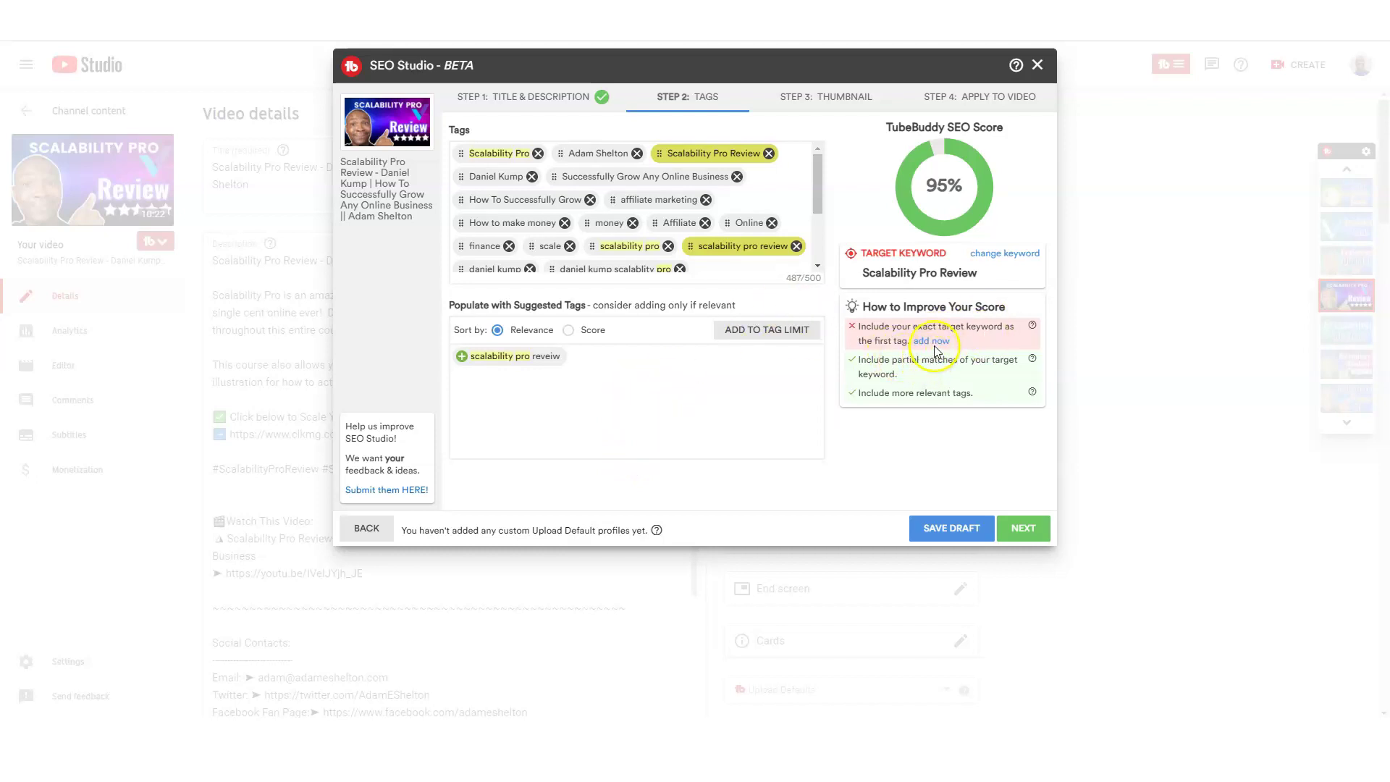
pyautogui.click(933, 341)
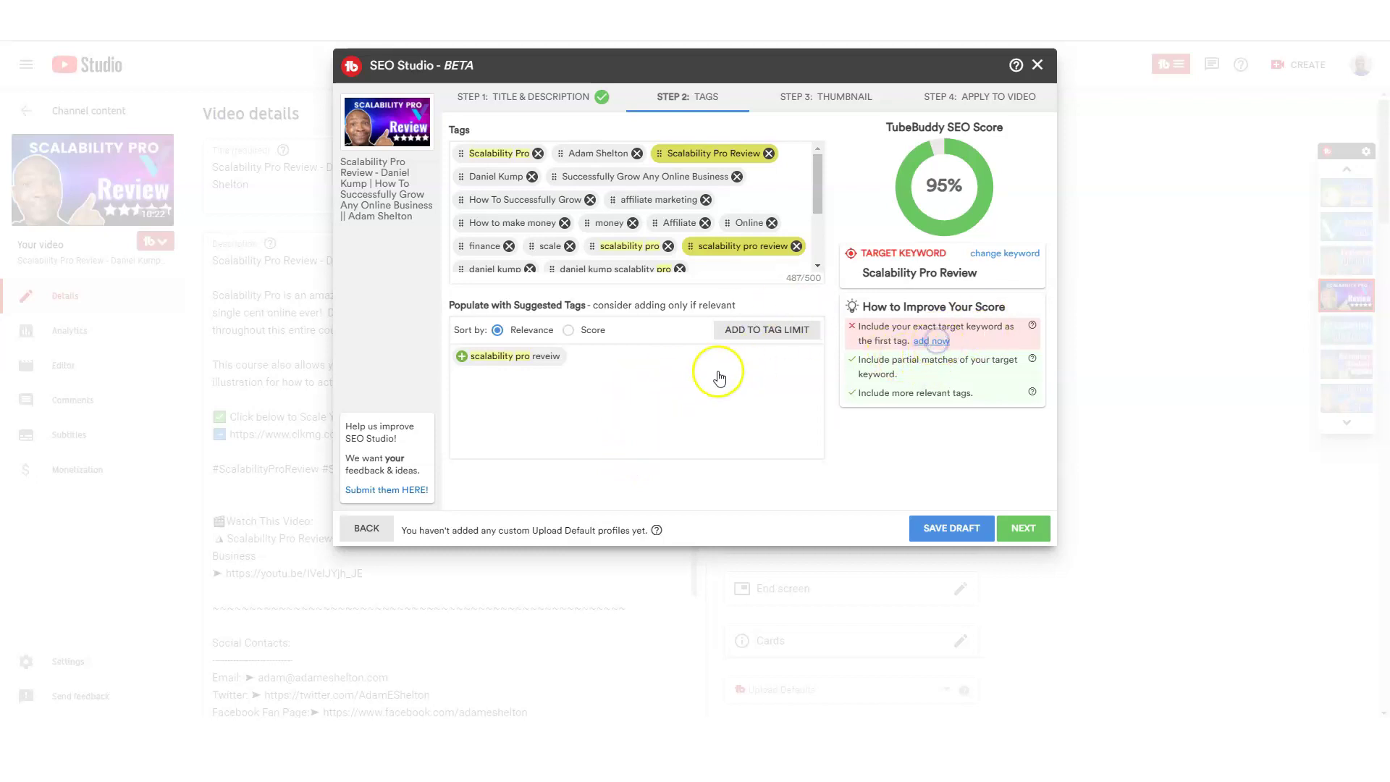
pyautogui.click(683, 378)
pyautogui.click(857, 337)
pyautogui.scroll(3, 767, 246)
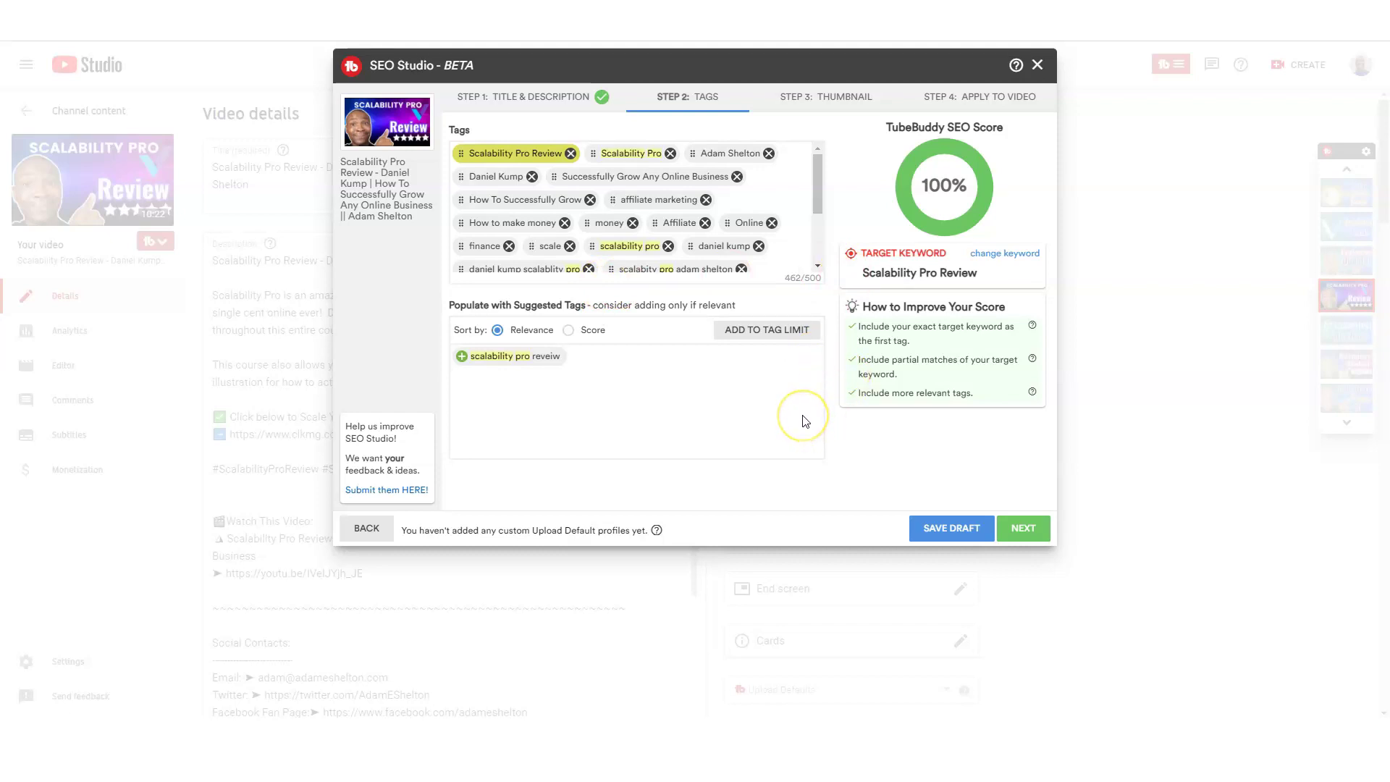
pyautogui.click(1026, 533)
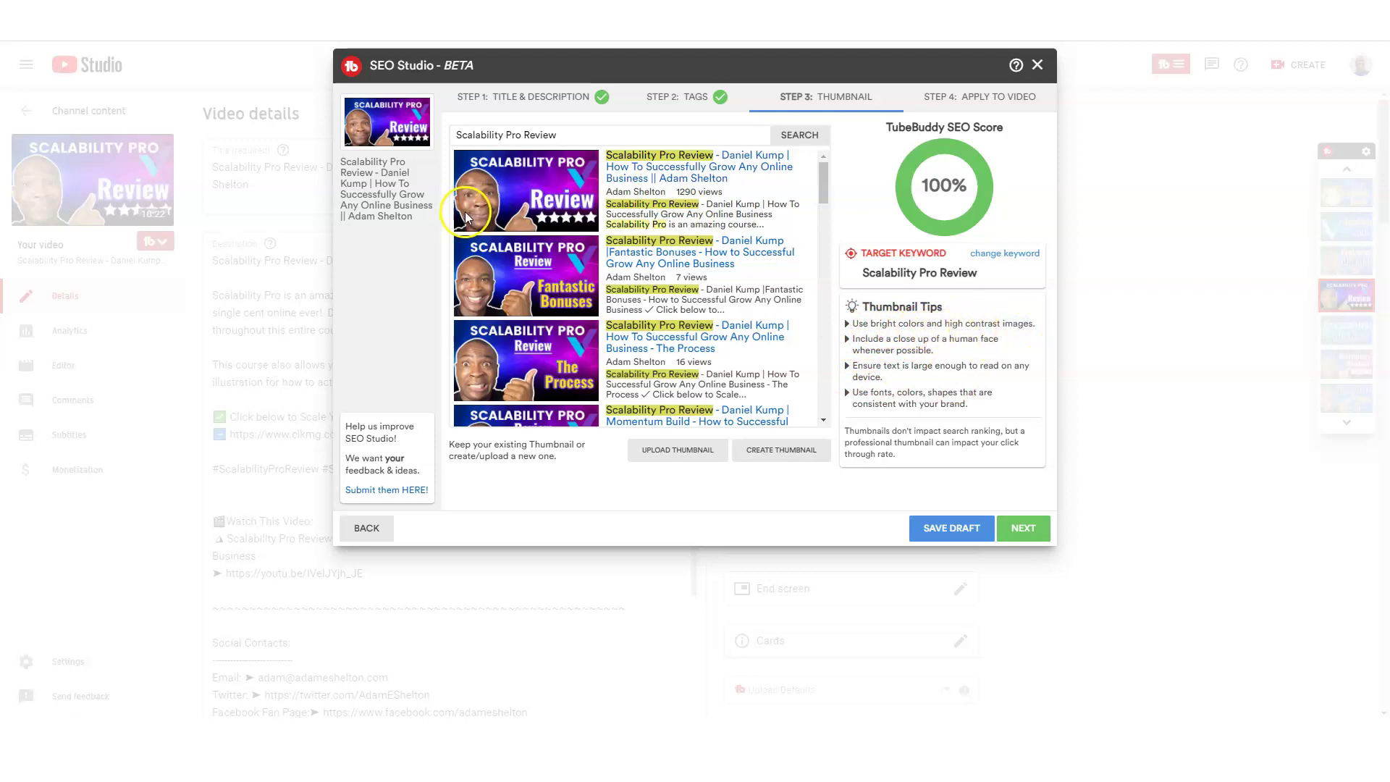
# Scroll through the 'Scalability Pro Review' search results to compare thumbnails
pyautogui.scroll(-3, 624, 182)
pyautogui.scroll(3, 594, 224)
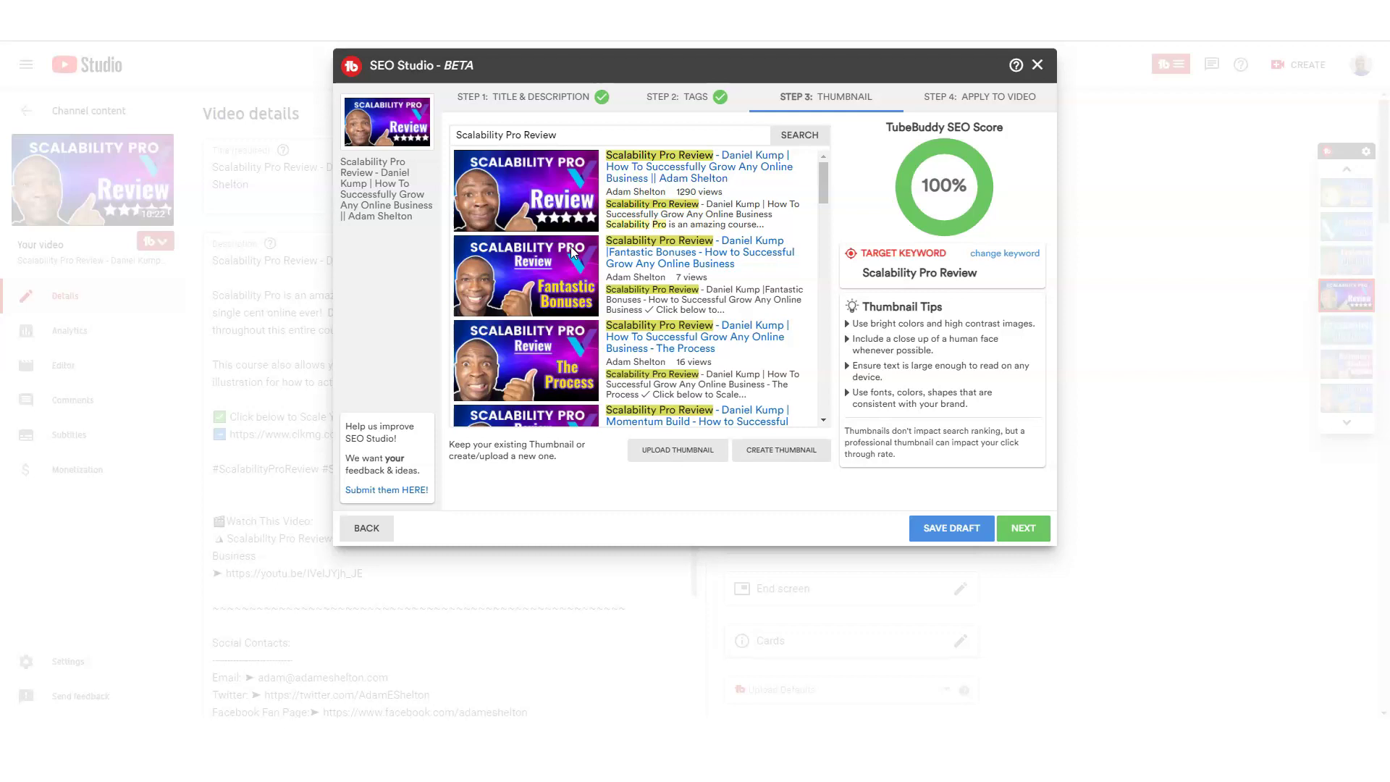
pyautogui.scroll(-5, 485, 249)
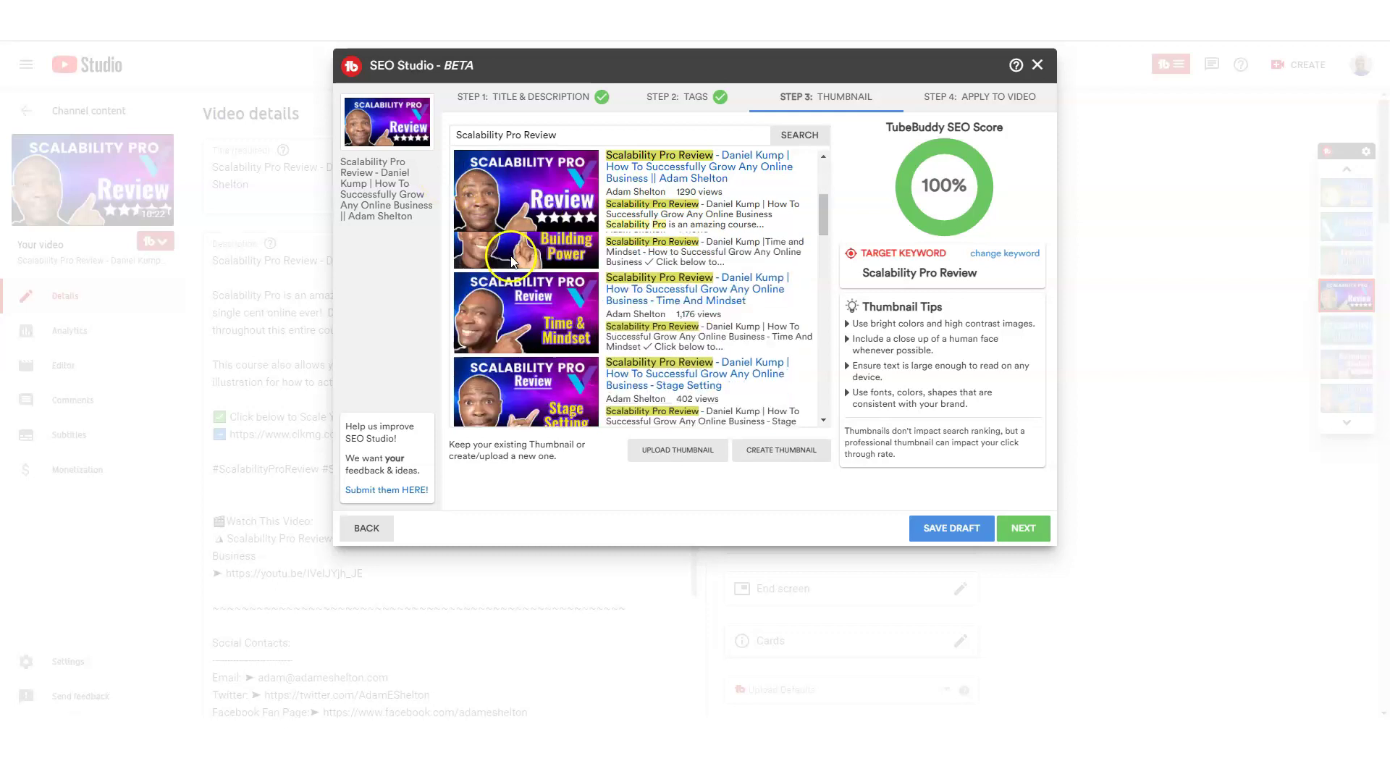
pyautogui.scroll(1, 539, 272)
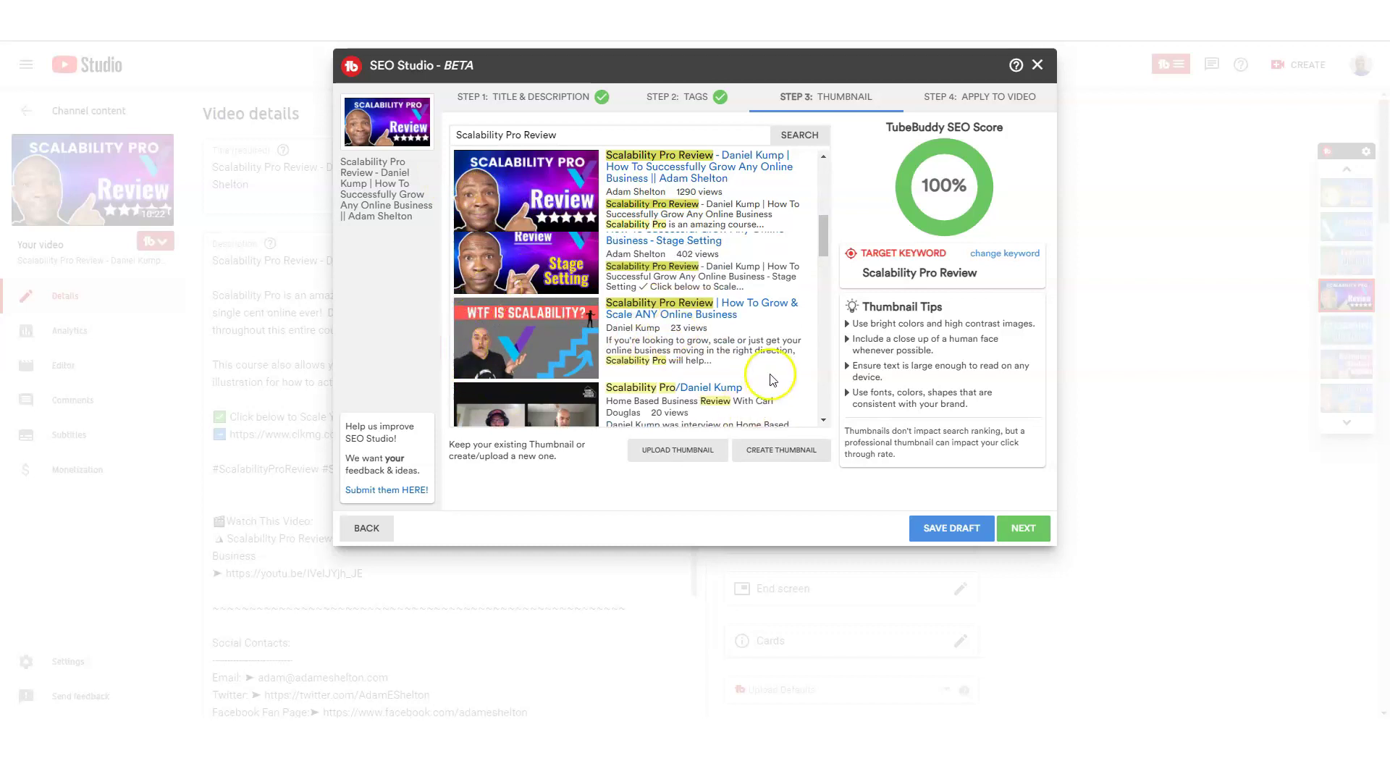
pyautogui.scroll(-5, 631, 290)
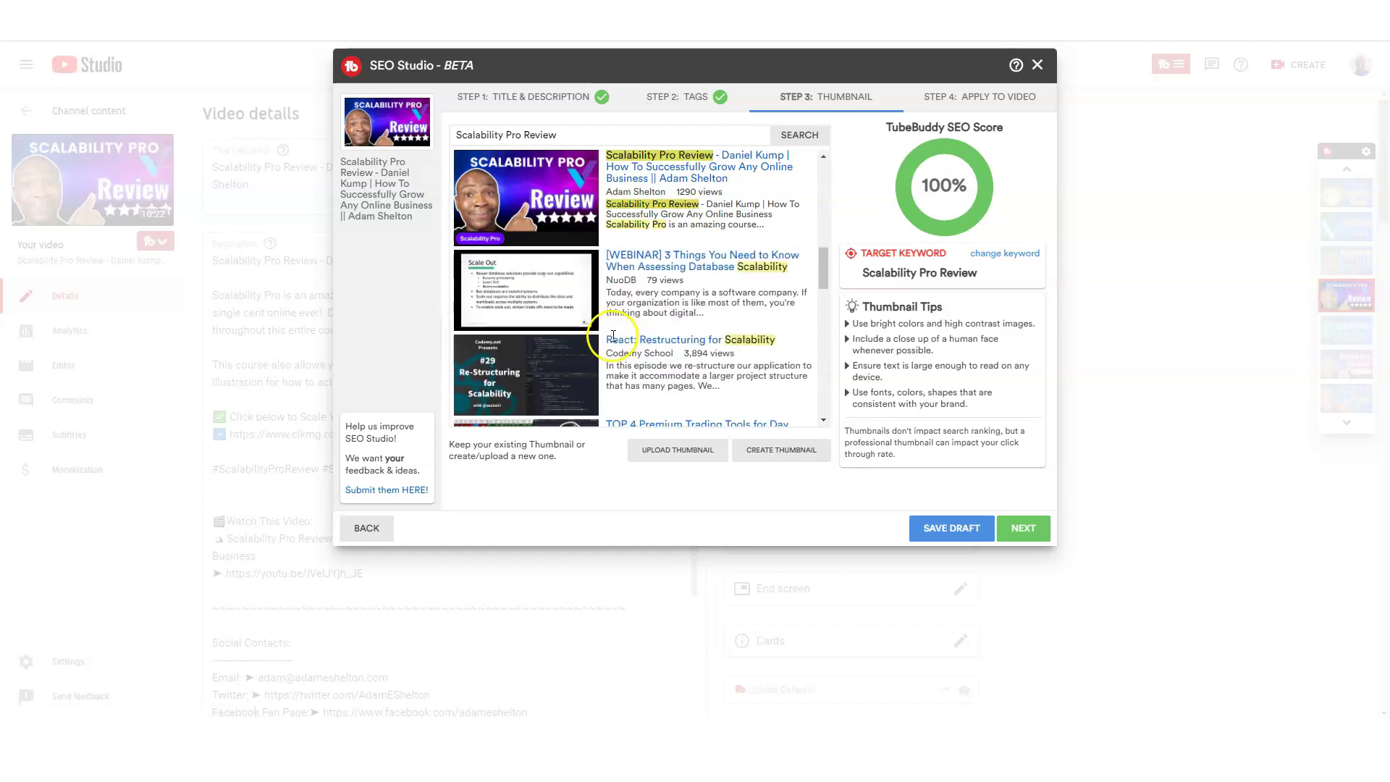
pyautogui.scroll(6, 746, 318)
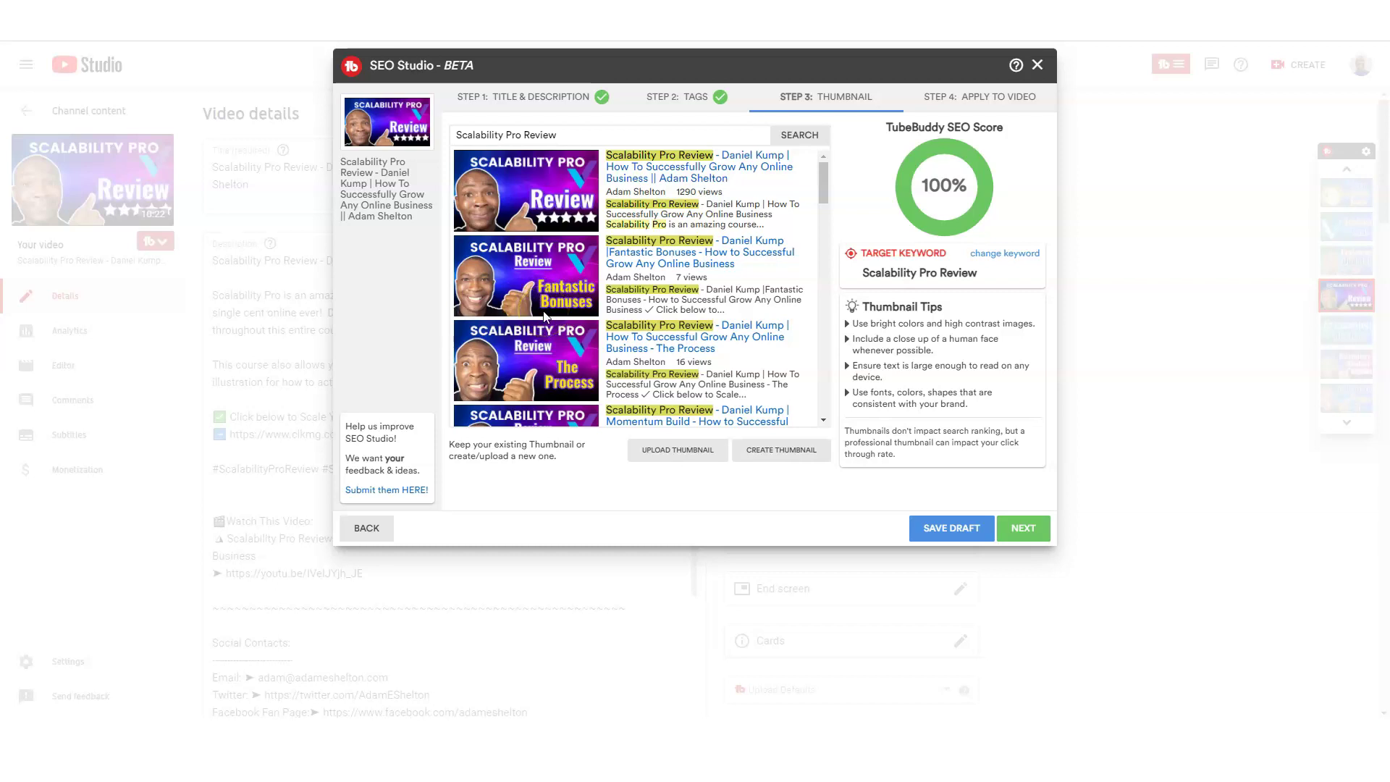
pyautogui.scroll(-5, 545, 308)
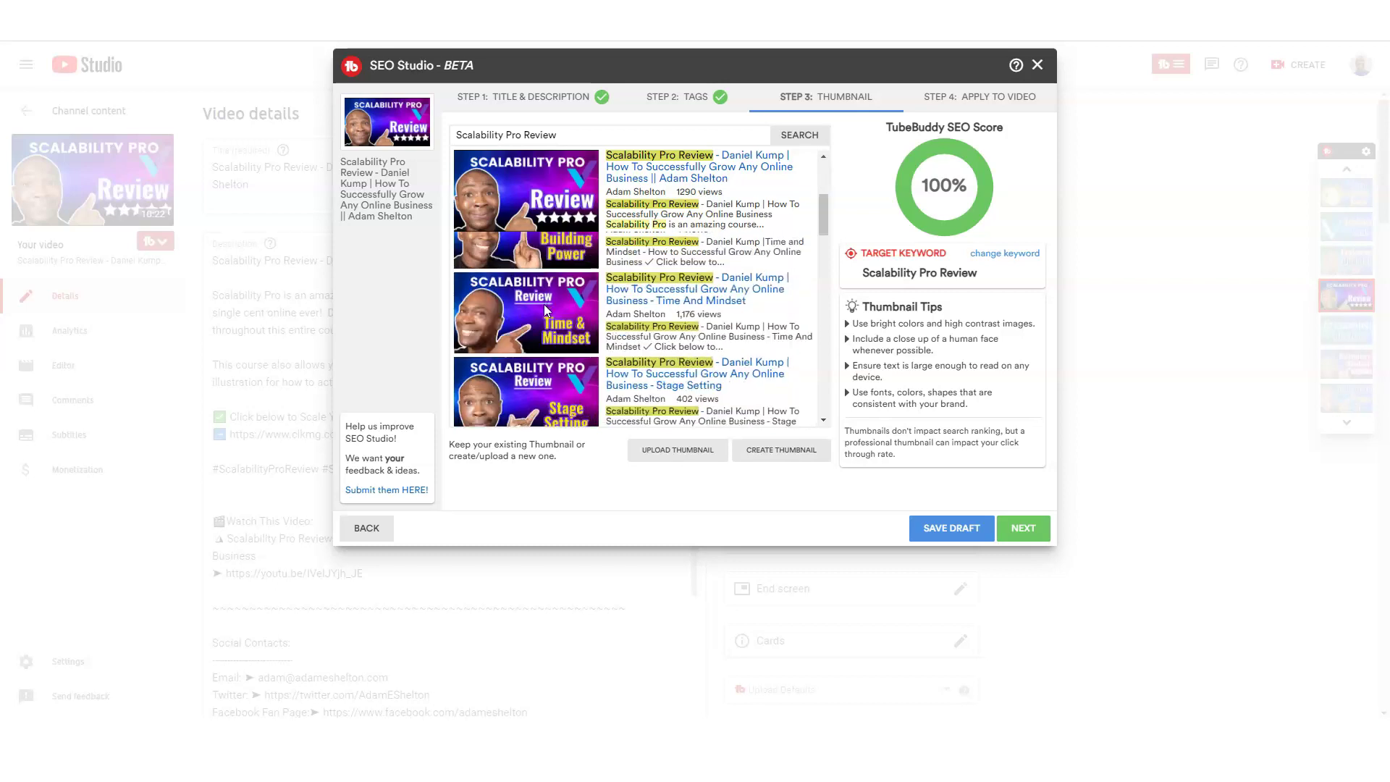
pyautogui.scroll(5, 544, 302)
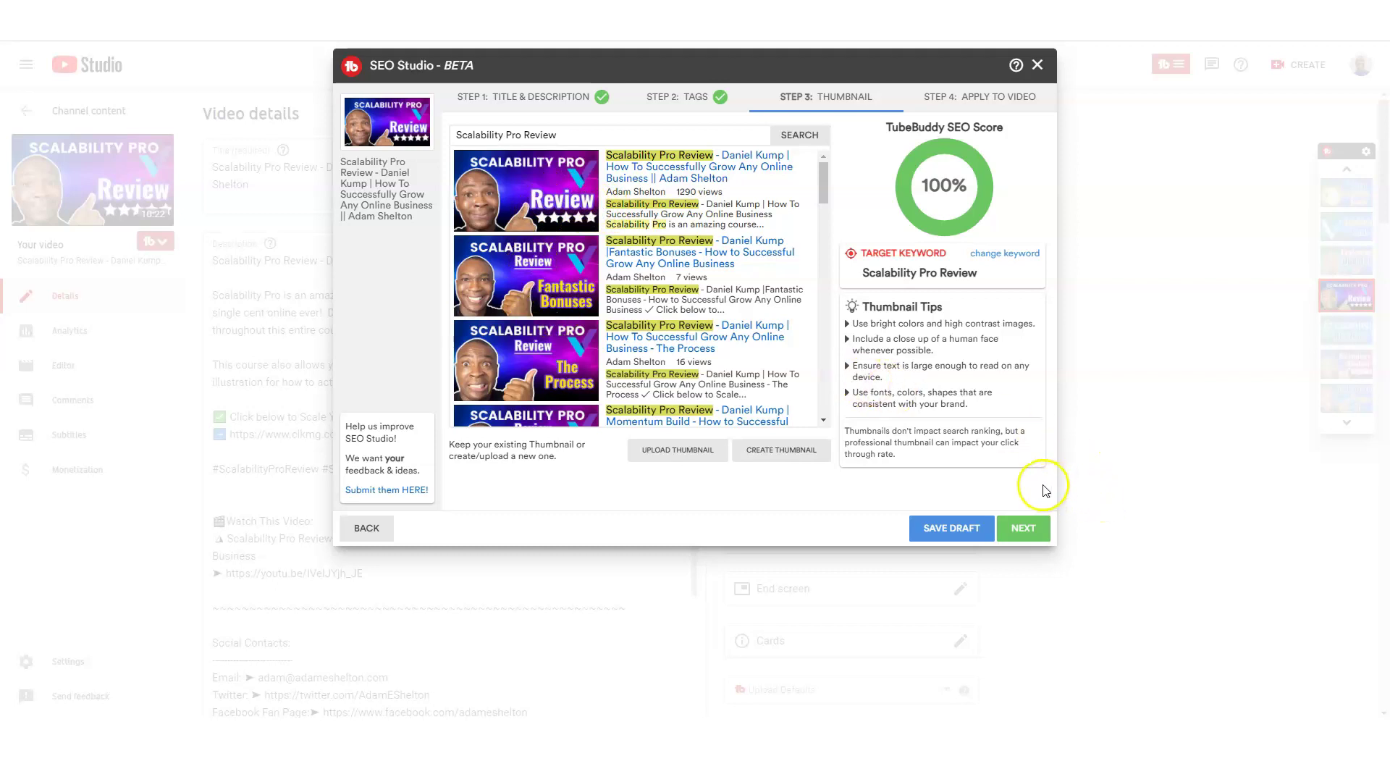
pyautogui.click(526, 96)
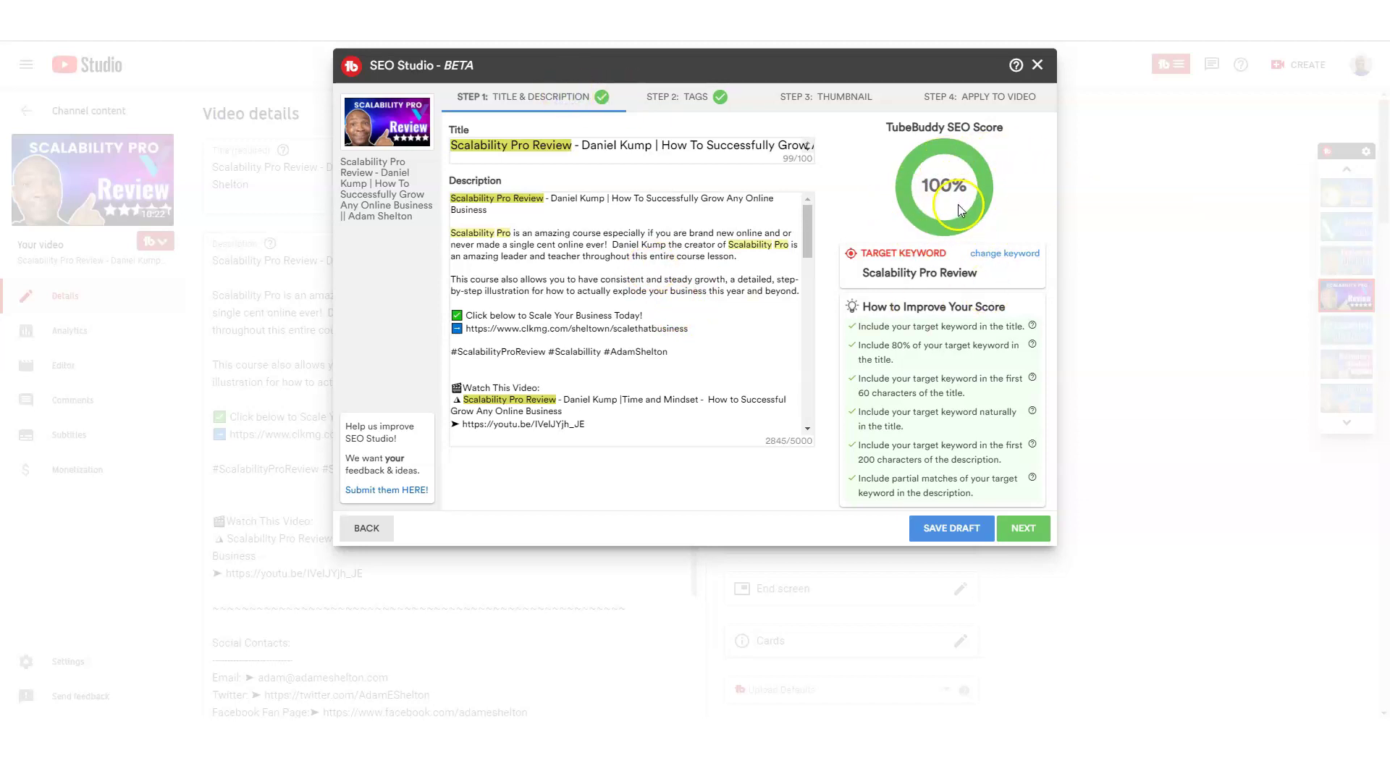
pyautogui.click(688, 98)
pyautogui.click(534, 96)
pyautogui.click(684, 97)
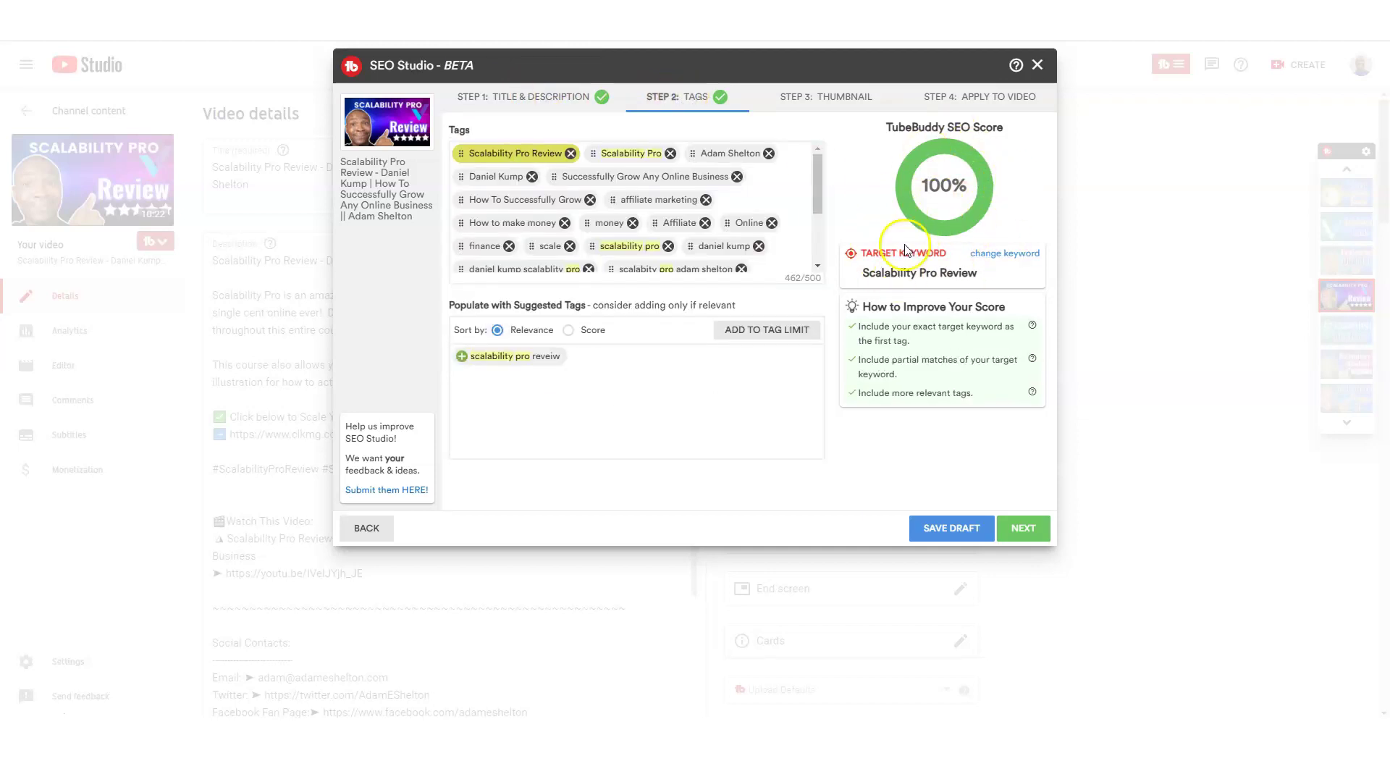
pyautogui.click(788, 106)
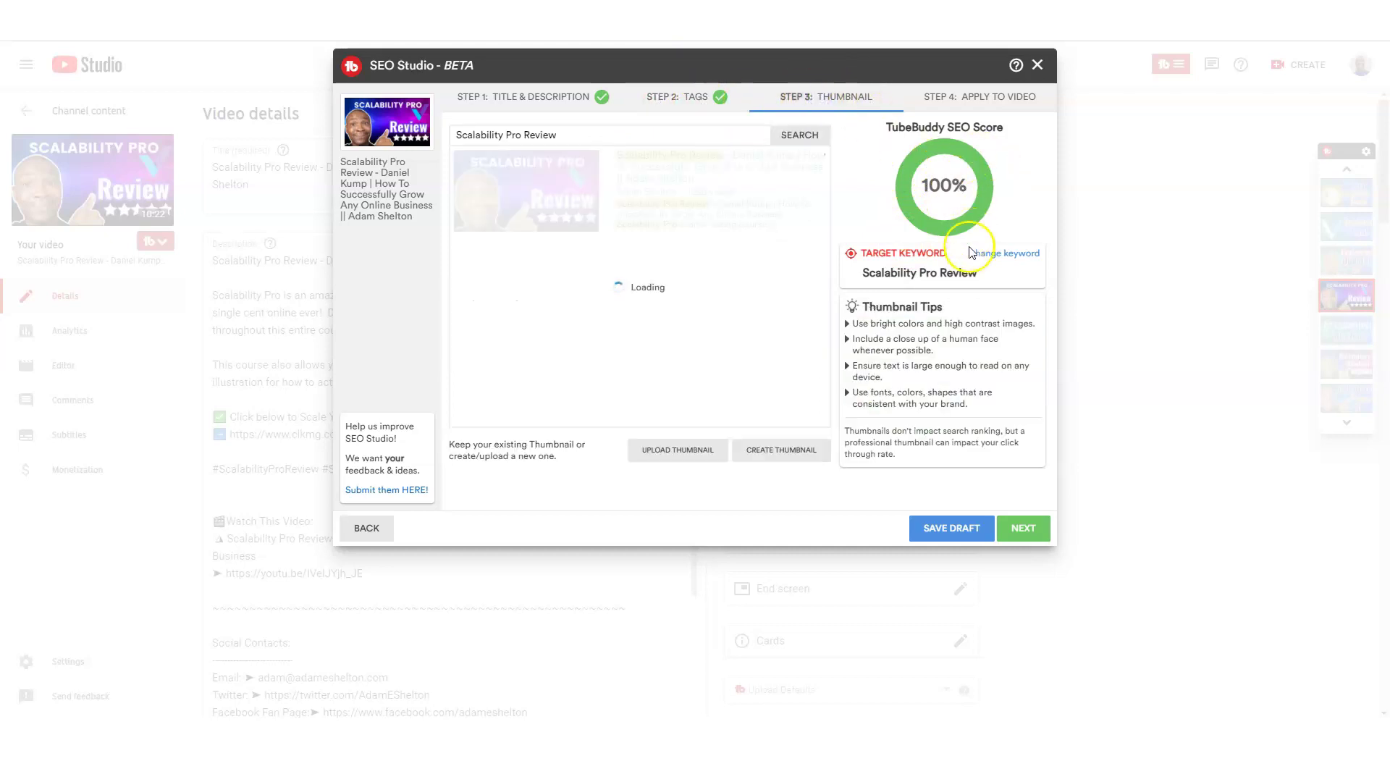
# Apply the optimized title, description and tags, close SEO Studio, and save in YouTube Studio
pyautogui.click(1023, 527)
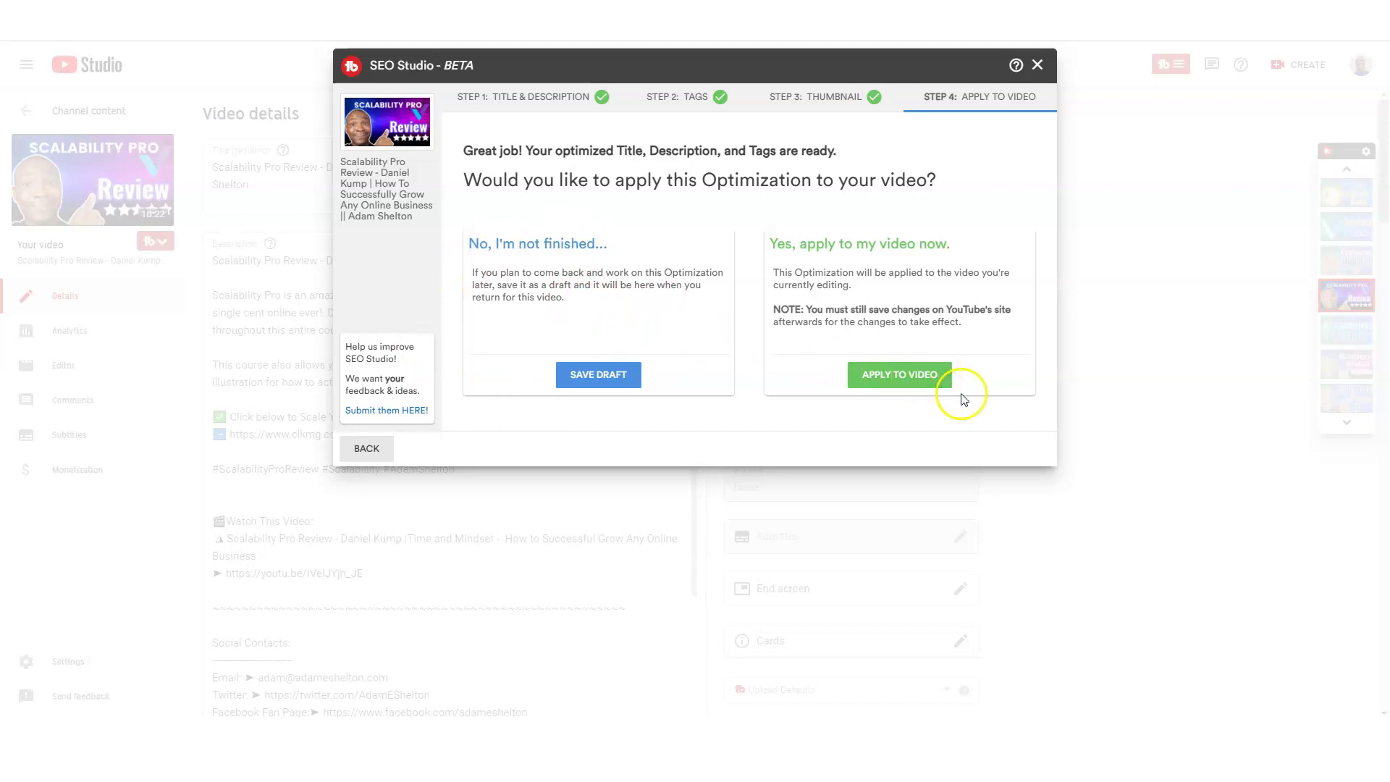
pyautogui.click(910, 377)
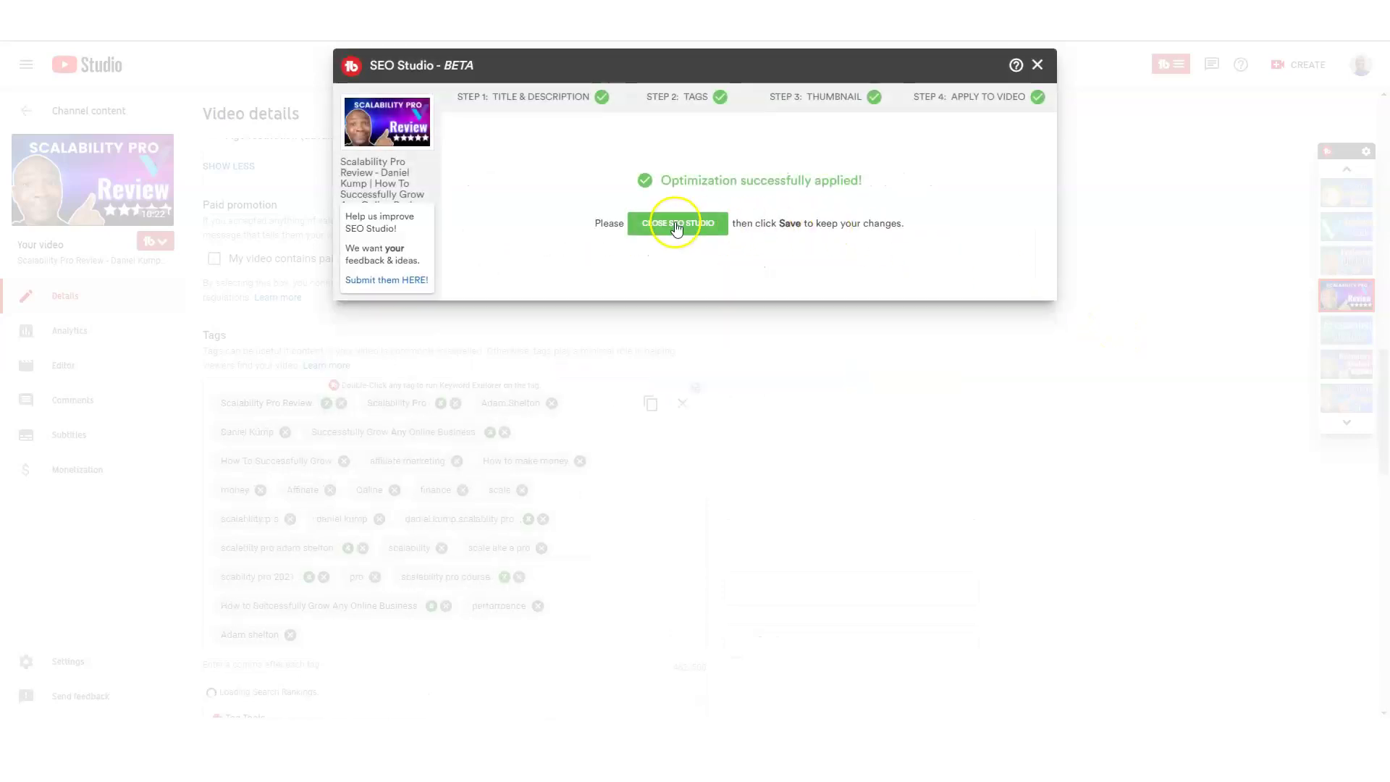
pyautogui.click(672, 225)
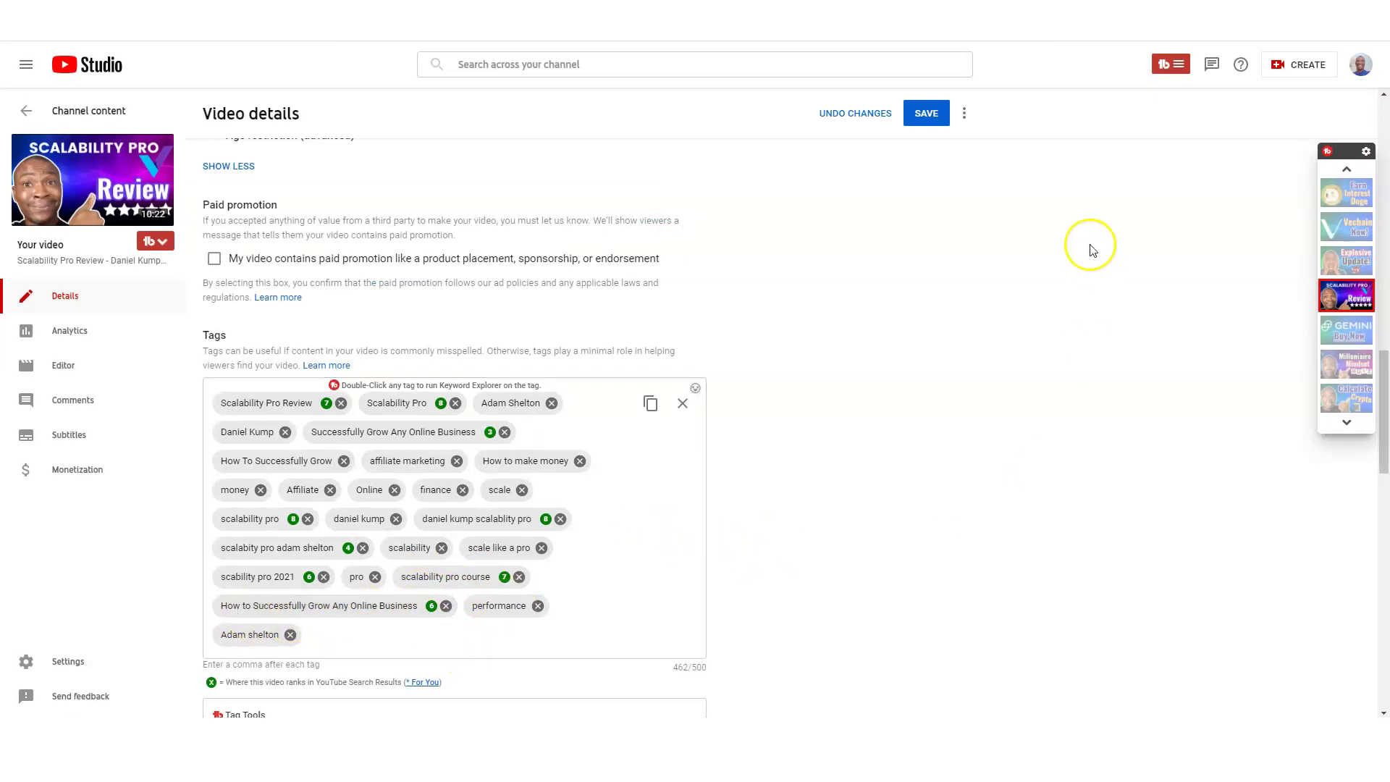
pyautogui.click(927, 116)
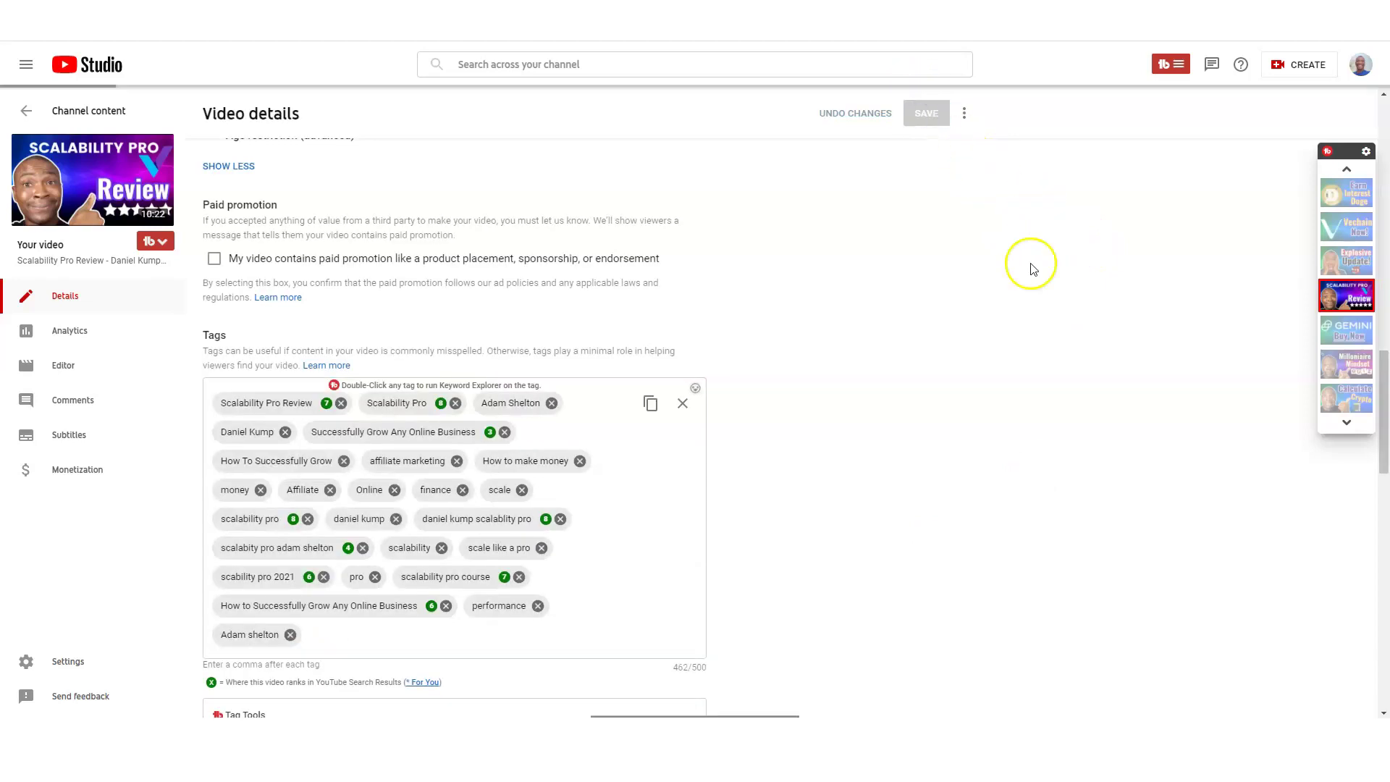
# Save a new topic 'How to Get More Leads on Youtube' with notes on organic strategies and Youtube ads
pyautogui.click(1183, 64)
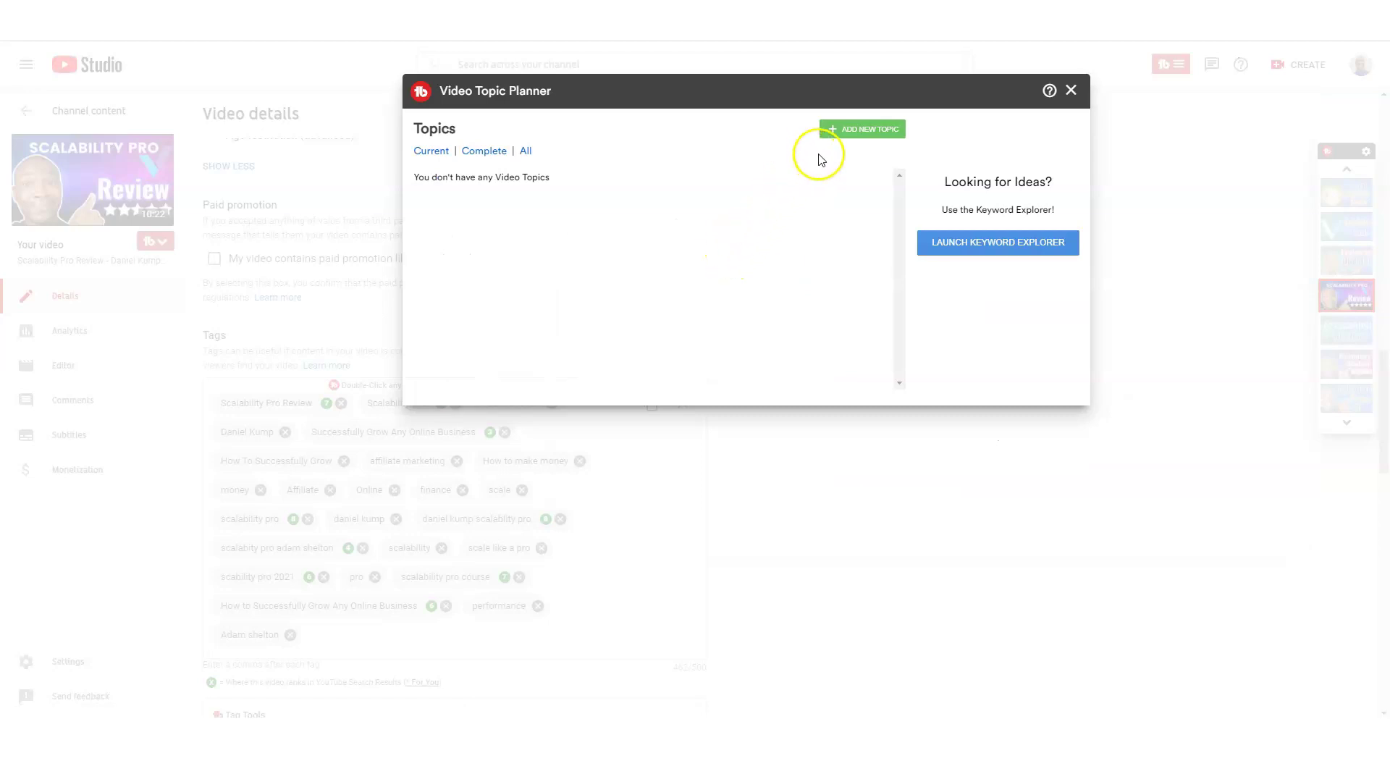
pyautogui.click(851, 127)
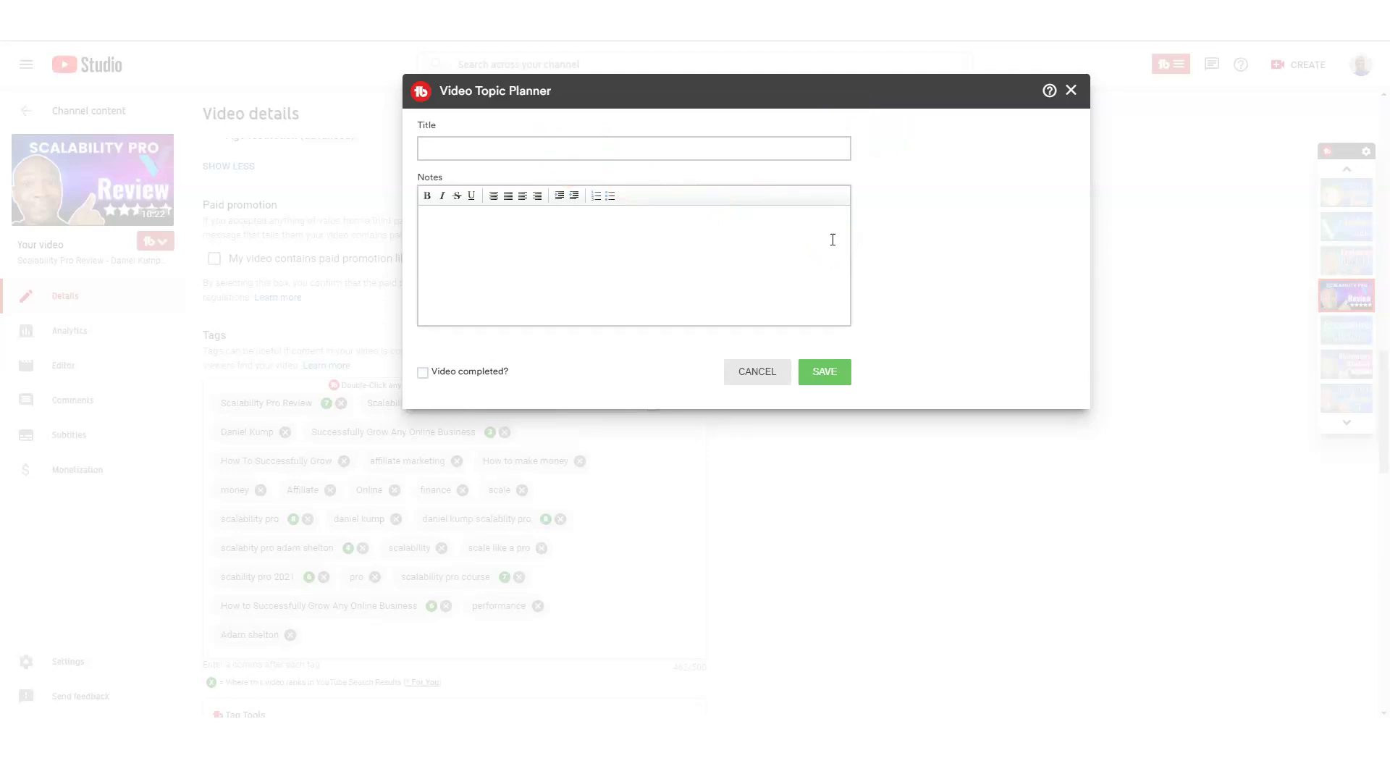
pyautogui.click(639, 147)
pyautogui.click(509, 247)
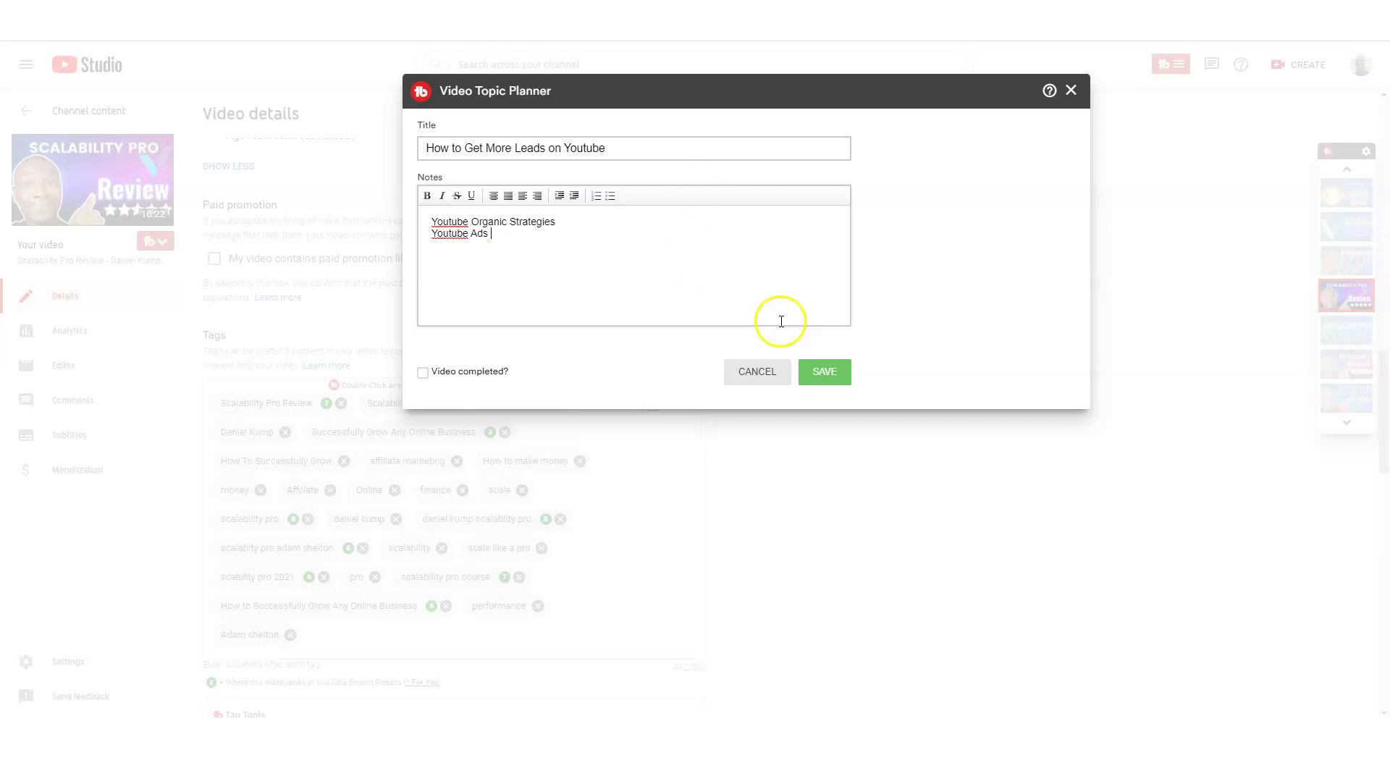
pyautogui.click(824, 372)
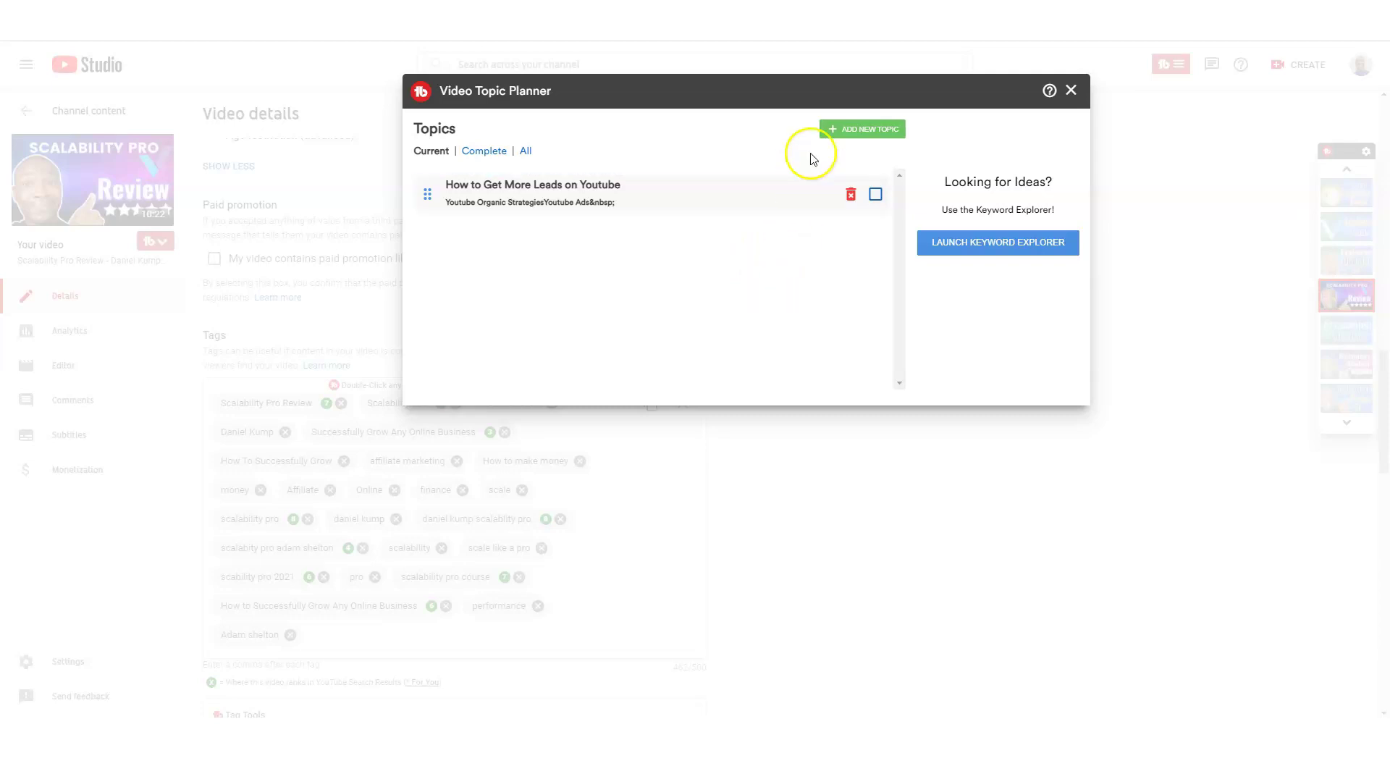
# Start a second topic titled 'How to Get More Views on Youtube'
pyautogui.click(852, 131)
pyautogui.click(472, 147)
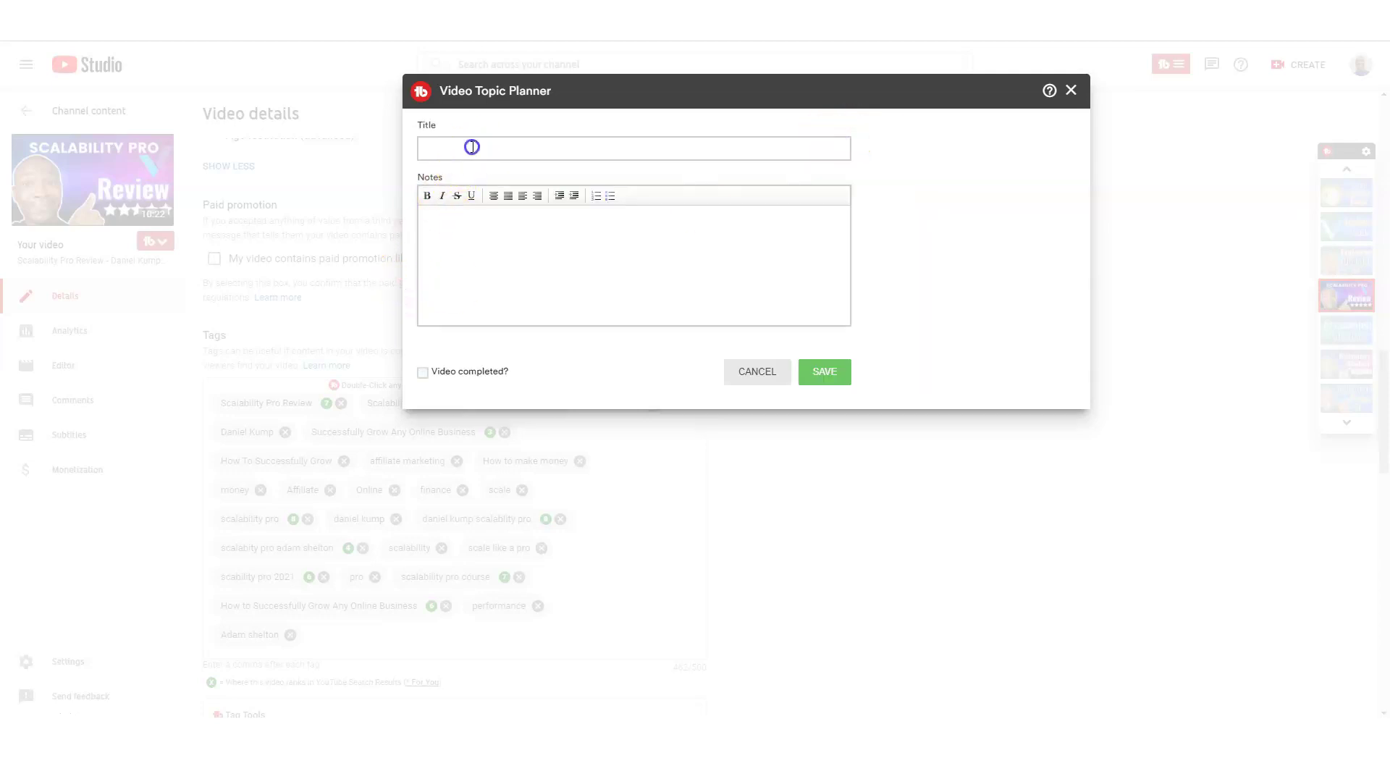
pyautogui.write('HOw')
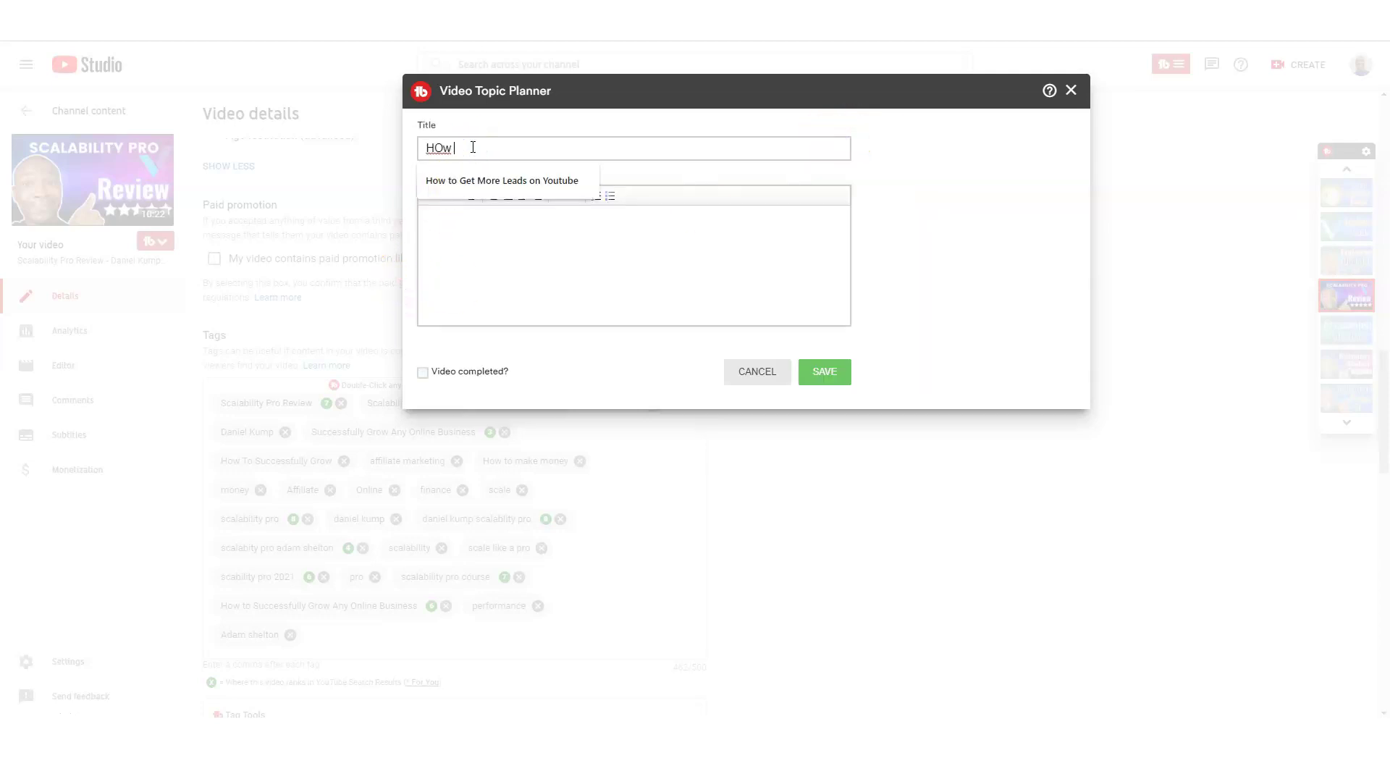
pyautogui.press('BackSpace')
pyautogui.press('BackSpace')
pyautogui.press('BackSpace')
pyautogui.press('BackSpace')
pyautogui.write('How to Get More Views on ')
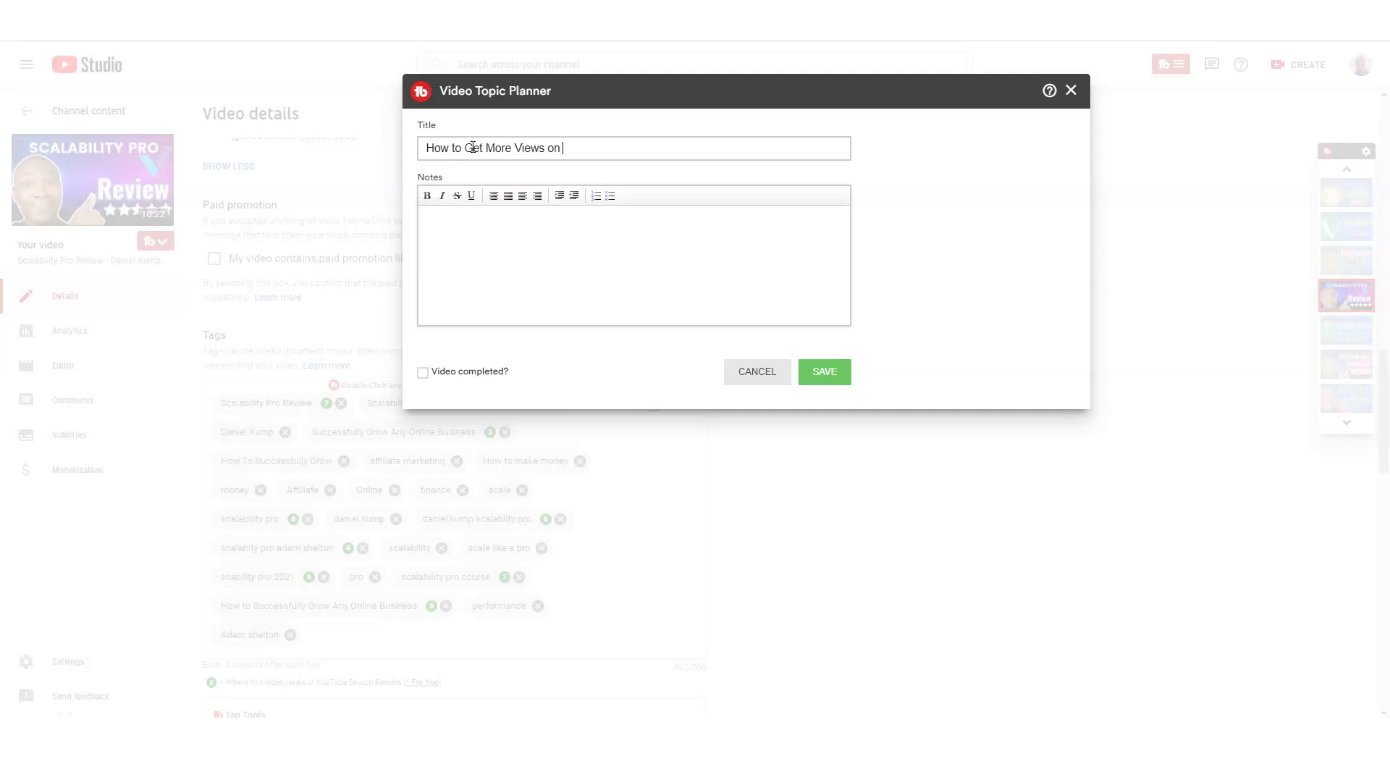
pyautogui.write('Youtube')
# Give it two note lines, 'Tubebuddy' and 'Keyword Everywhere', and save the topic
pyautogui.click(584, 252)
pyautogui.write('Tubebuddy')
pyautogui.press('Return')
pyautogui.write('YOuMor')
pyautogui.press('BackSpace')
pyautogui.press('BackSpace')
pyautogui.press('BackSpace')
pyautogui.press('BackSpace')
pyautogui.press('Return')
pyautogui.write('Keyword Eve')
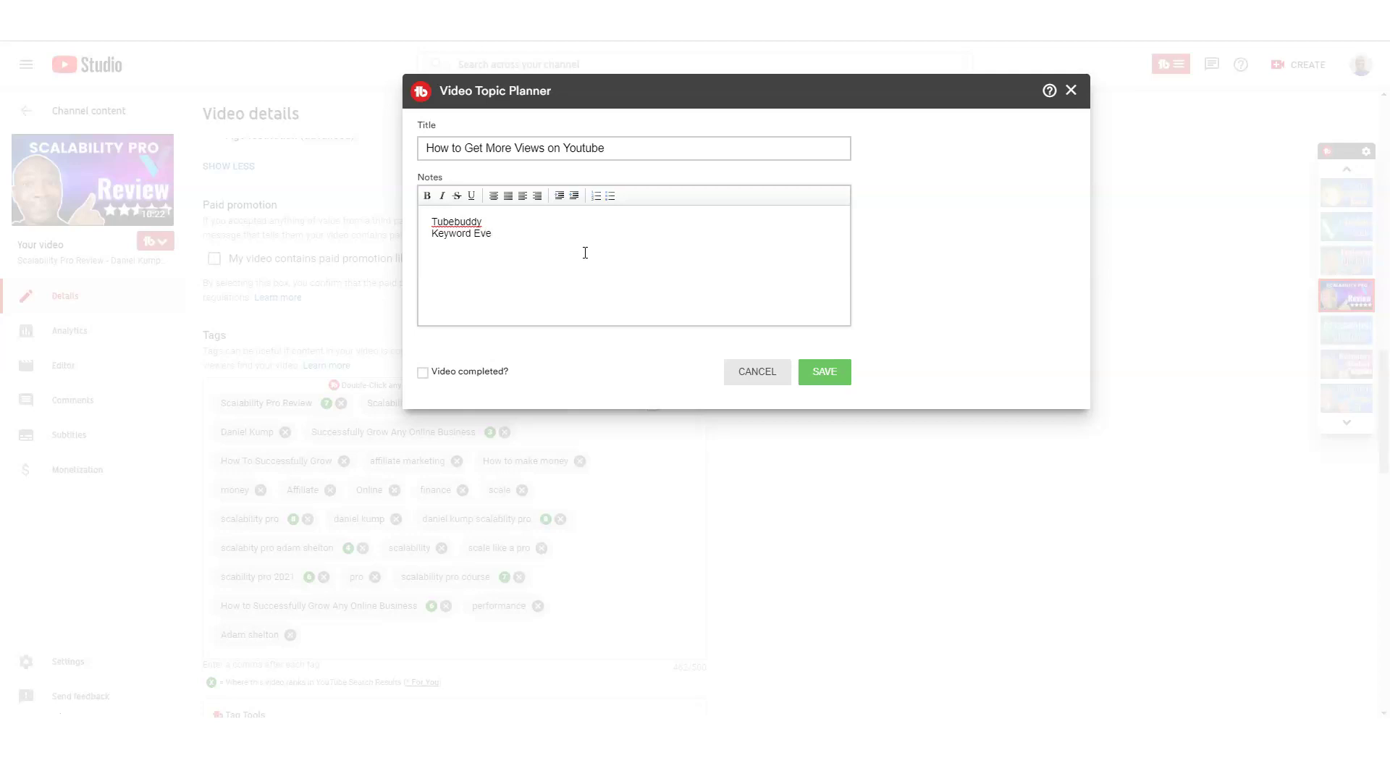
pyautogui.write('rywhere')
pyautogui.click(823, 370)
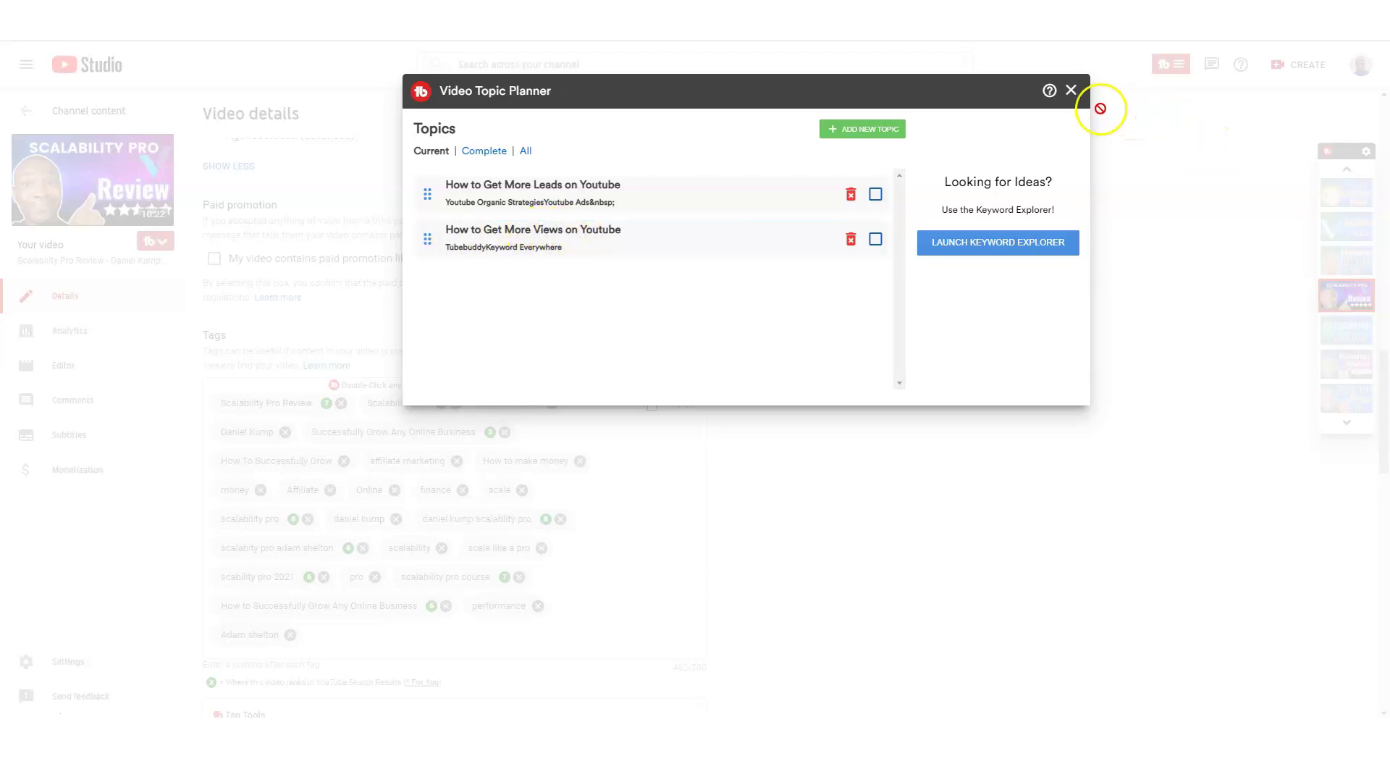
# Reopen the Video Topic Planner and check the Complete and Current topic filters
pyautogui.click(1072, 91)
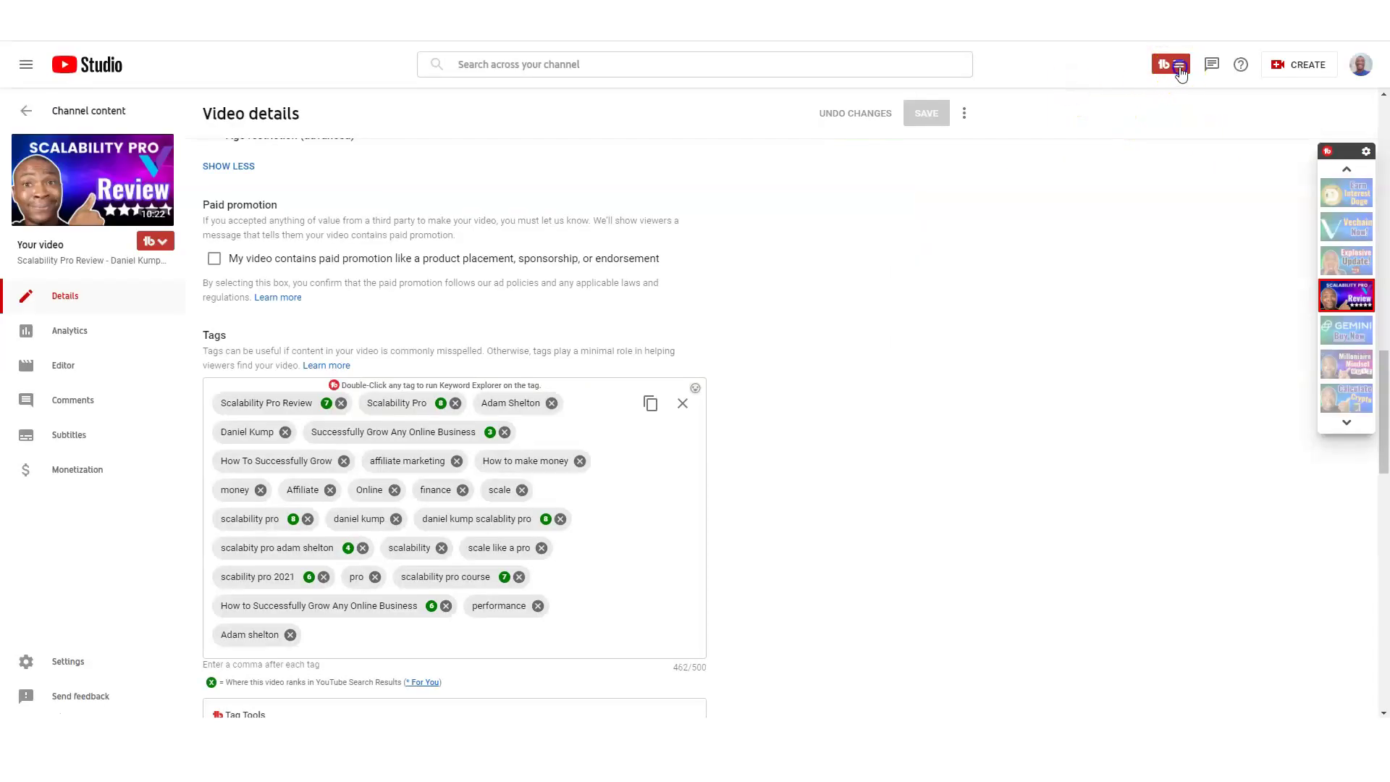
pyautogui.click(1168, 64)
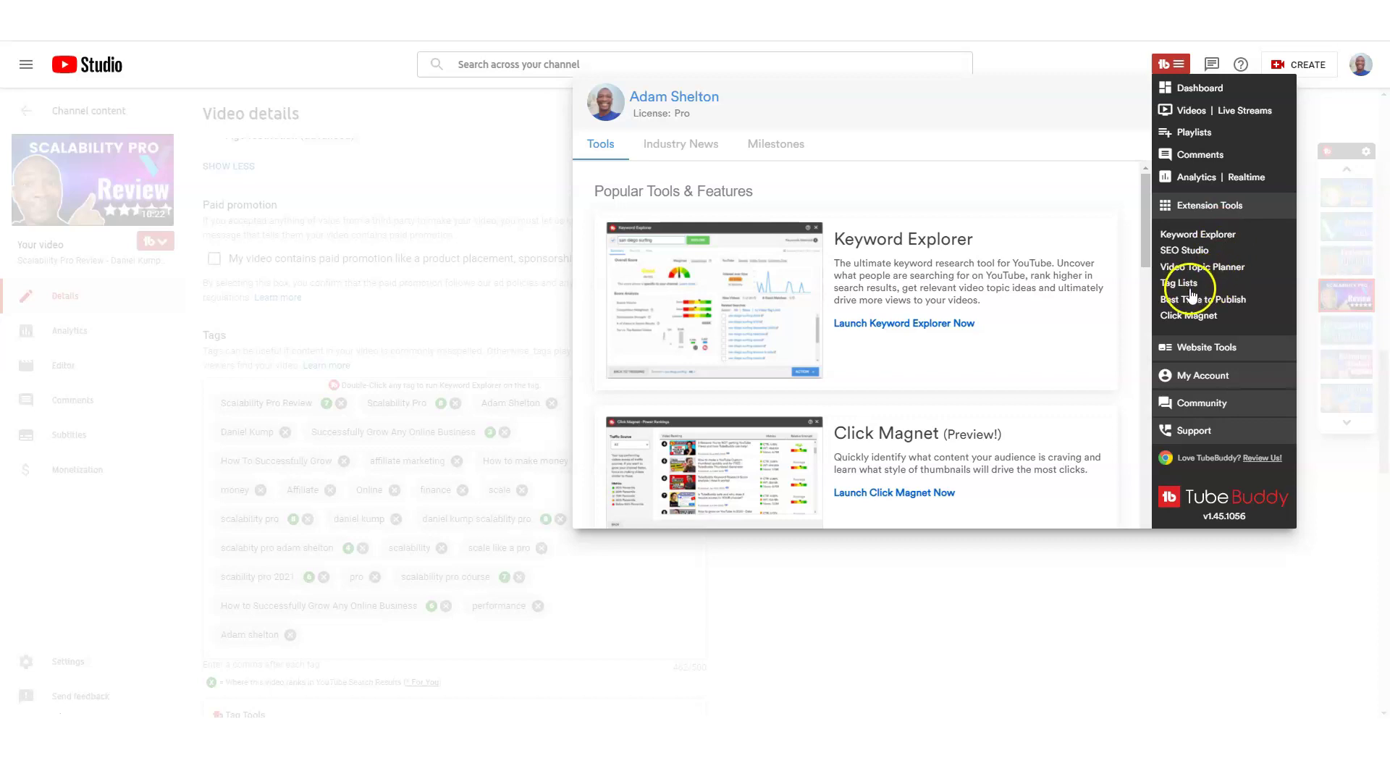
pyautogui.click(1207, 273)
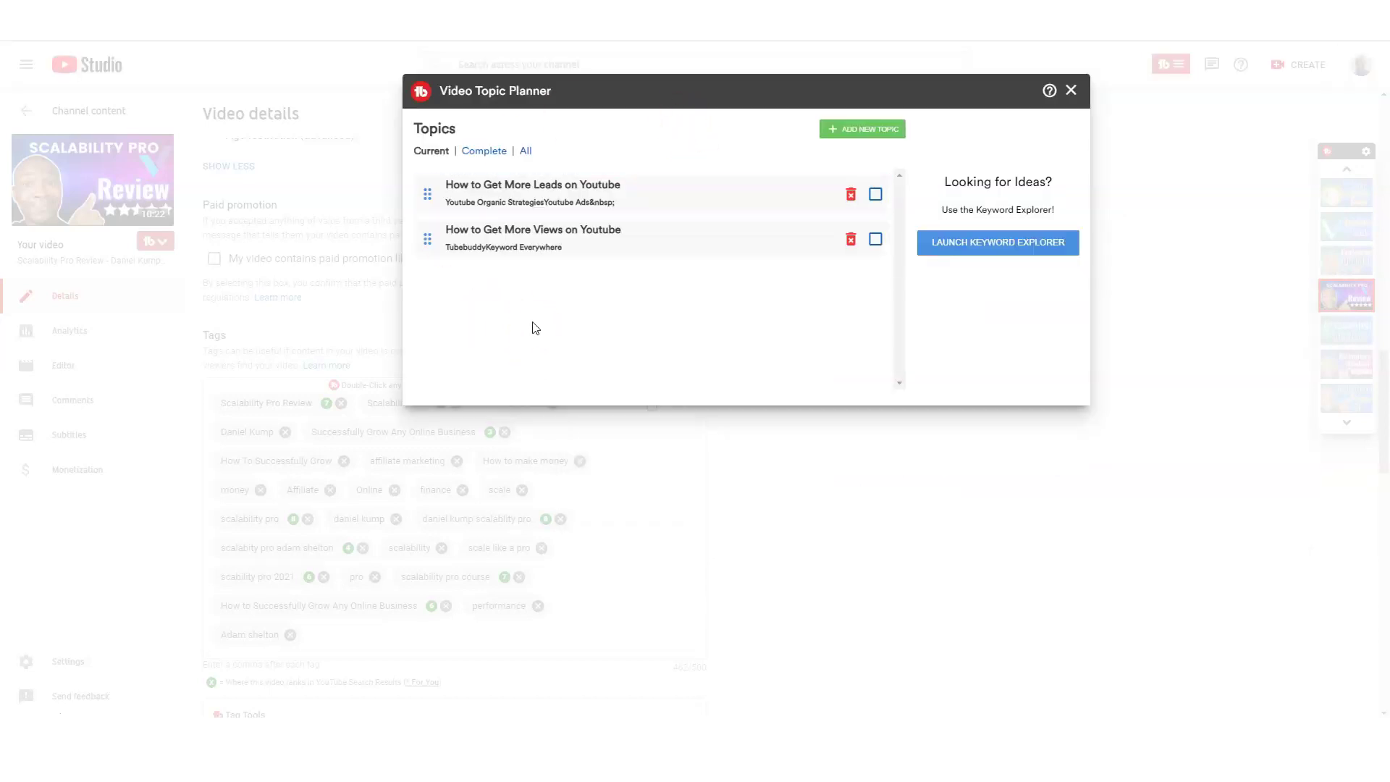
pyautogui.click(477, 151)
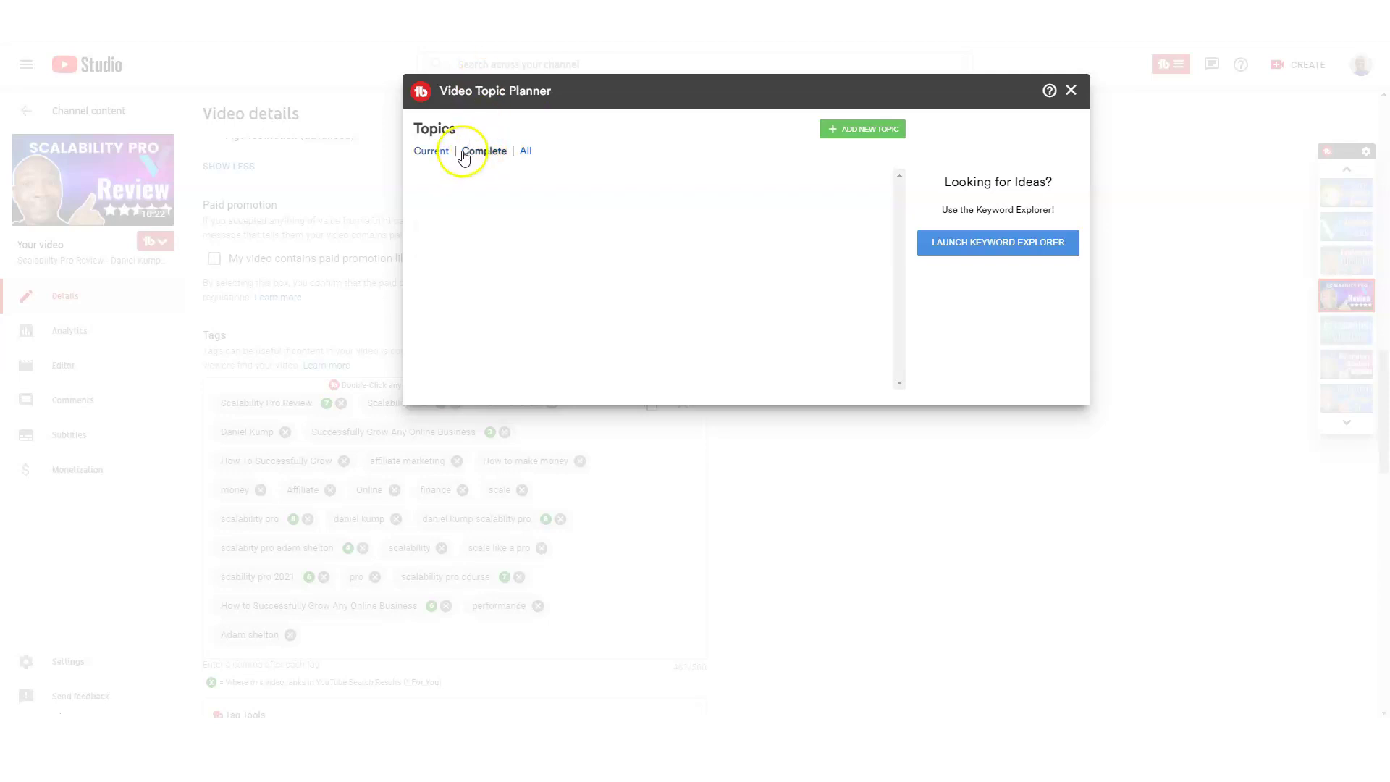
pyautogui.click(433, 152)
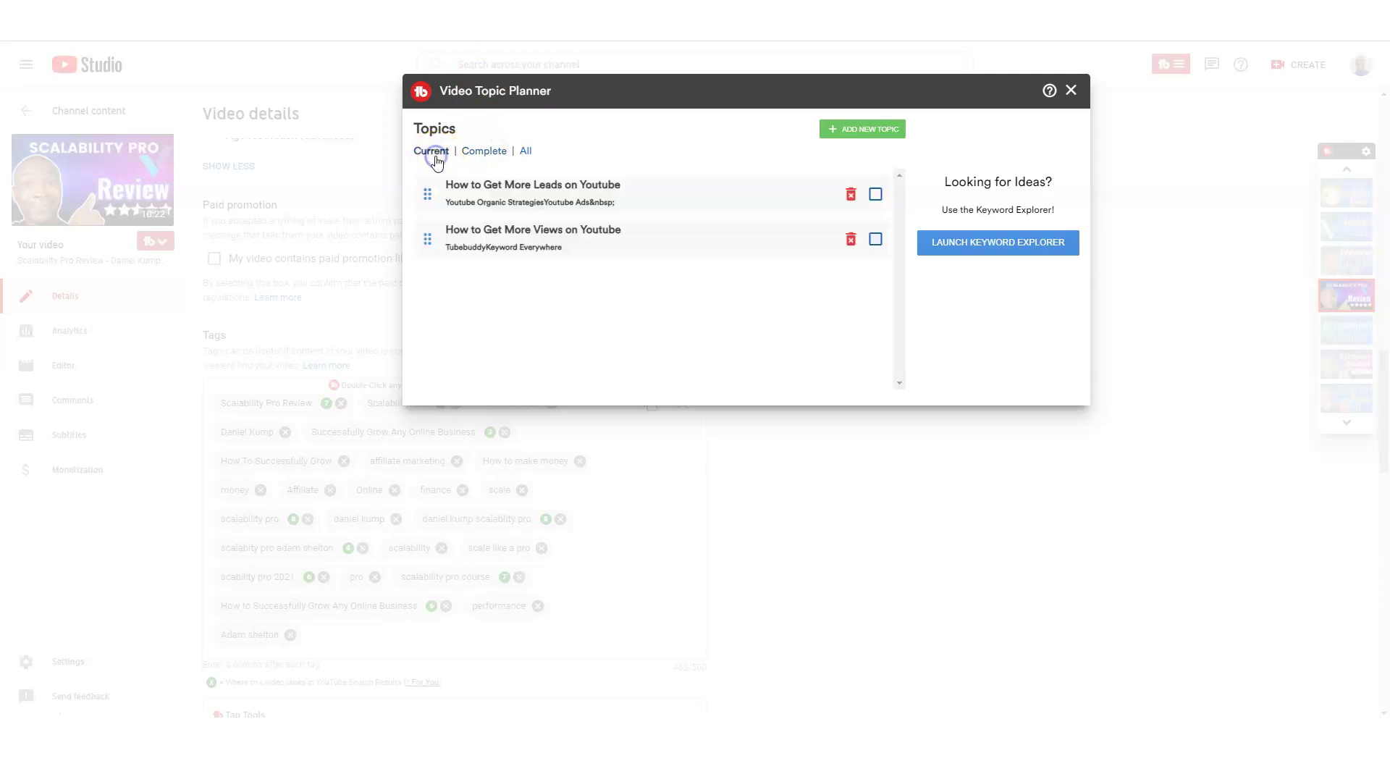
# Correct the Leads topic's notes so they end with 'Youtube Ads' and save
pyautogui.click(594, 186)
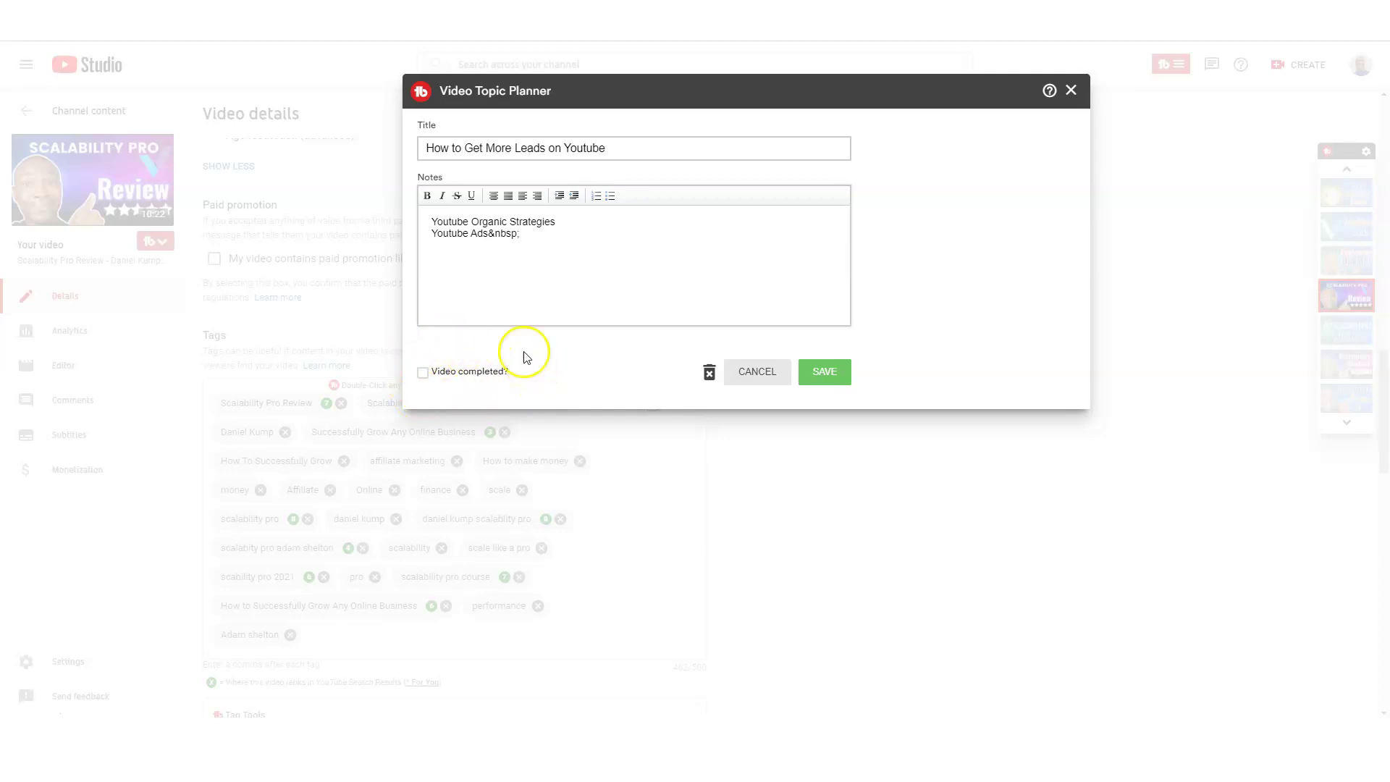
pyautogui.click(528, 235)
pyautogui.press('BackSpace')
pyautogui.write('s')
pyautogui.click(841, 375)
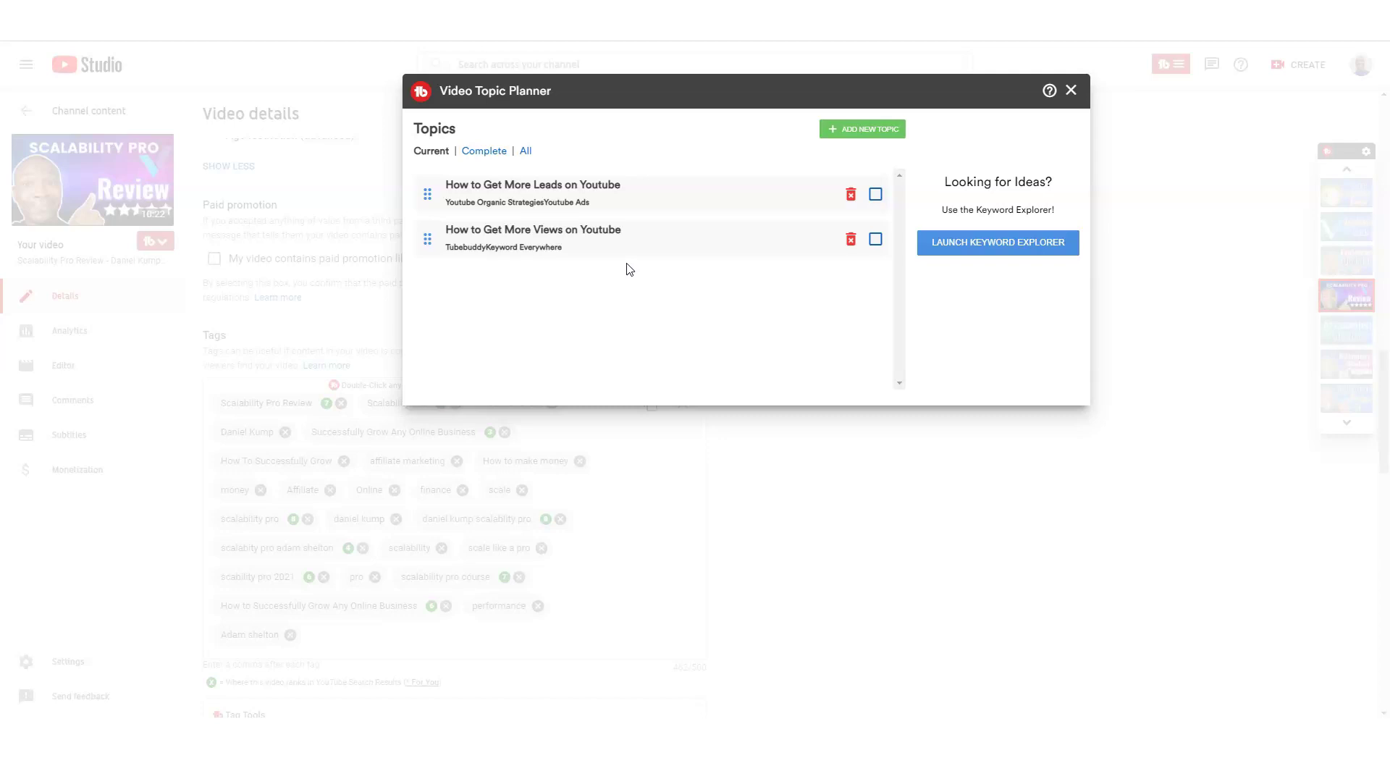
# Select the 'How to Get More Views on Youtube' topic in the planner
pyautogui.click(656, 245)
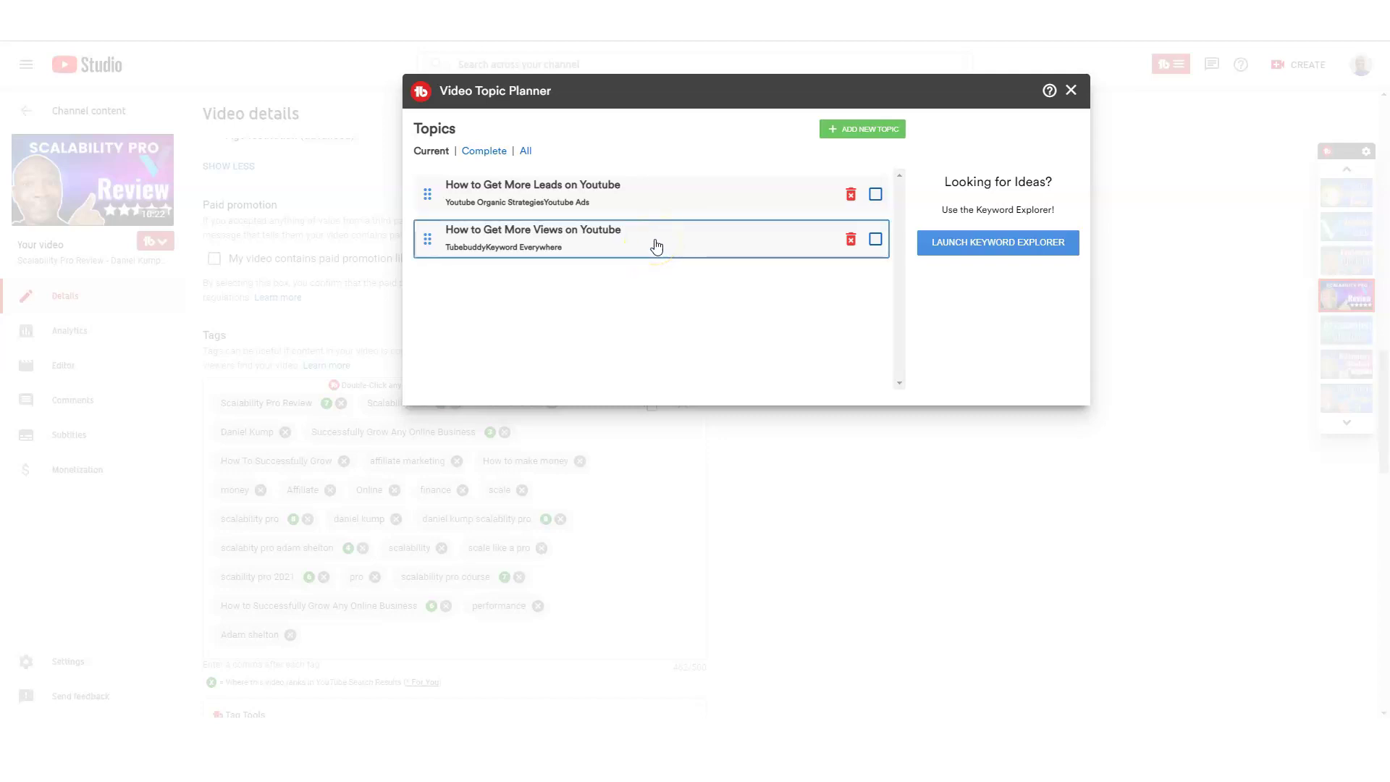
pyautogui.click(398, 212)
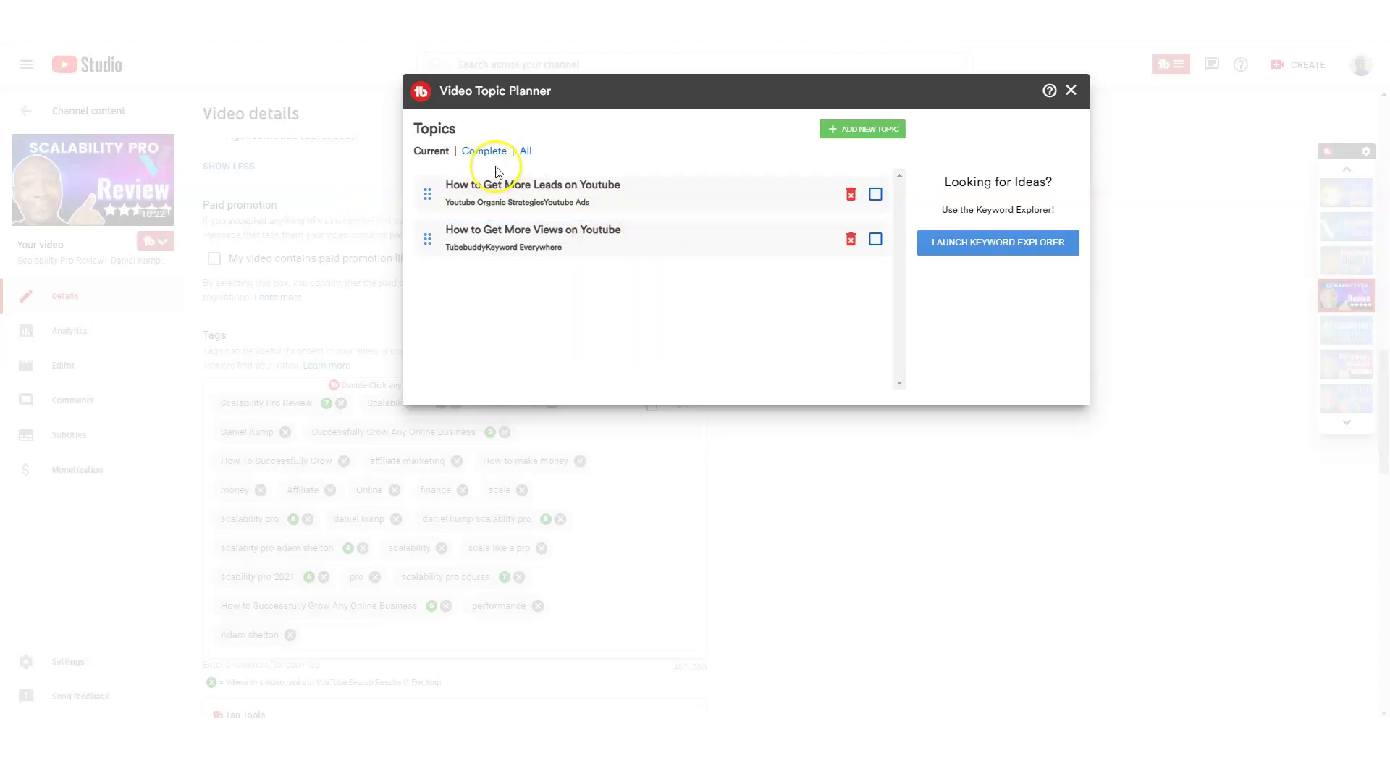
pyautogui.click(646, 254)
# Review the Binance and tags for me tag lists, cancelling a new list, then close them
pyautogui.click(1071, 90)
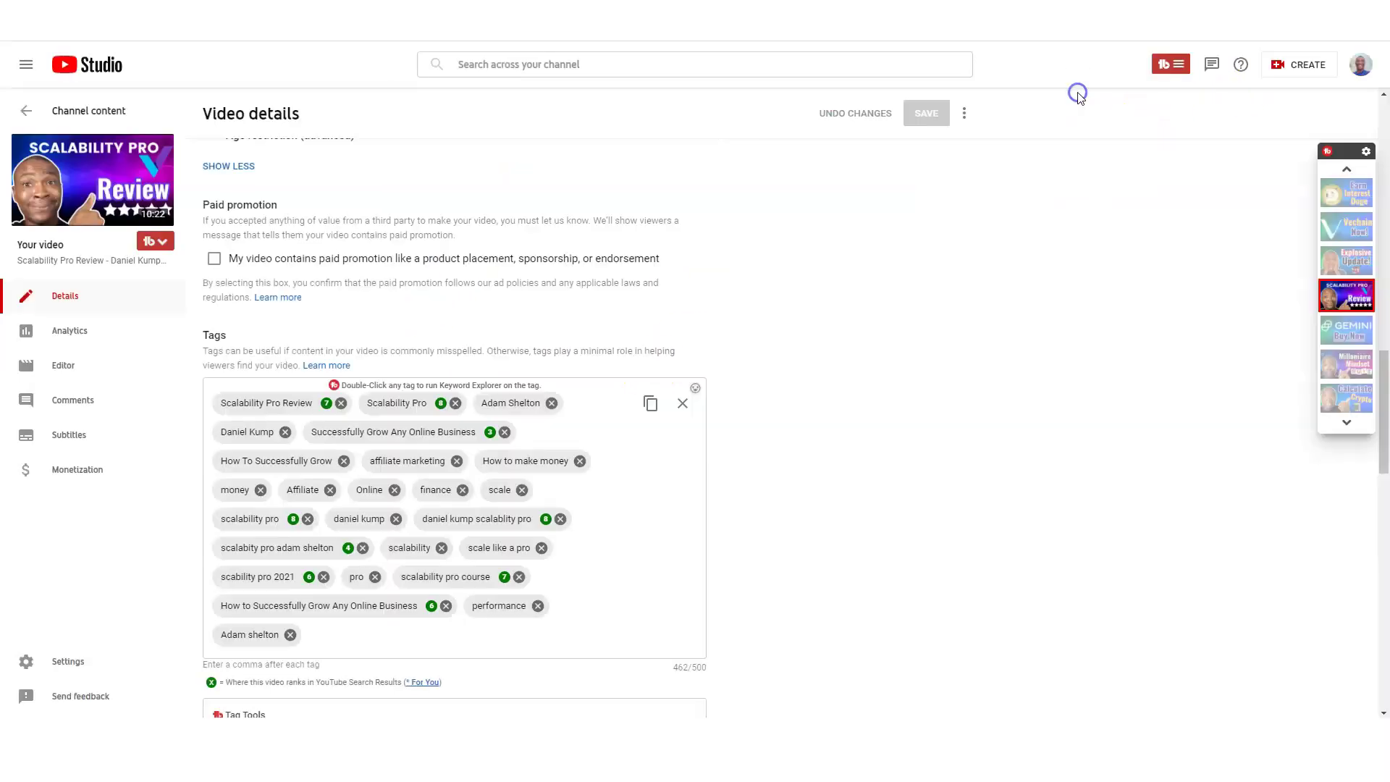
pyautogui.click(1179, 66)
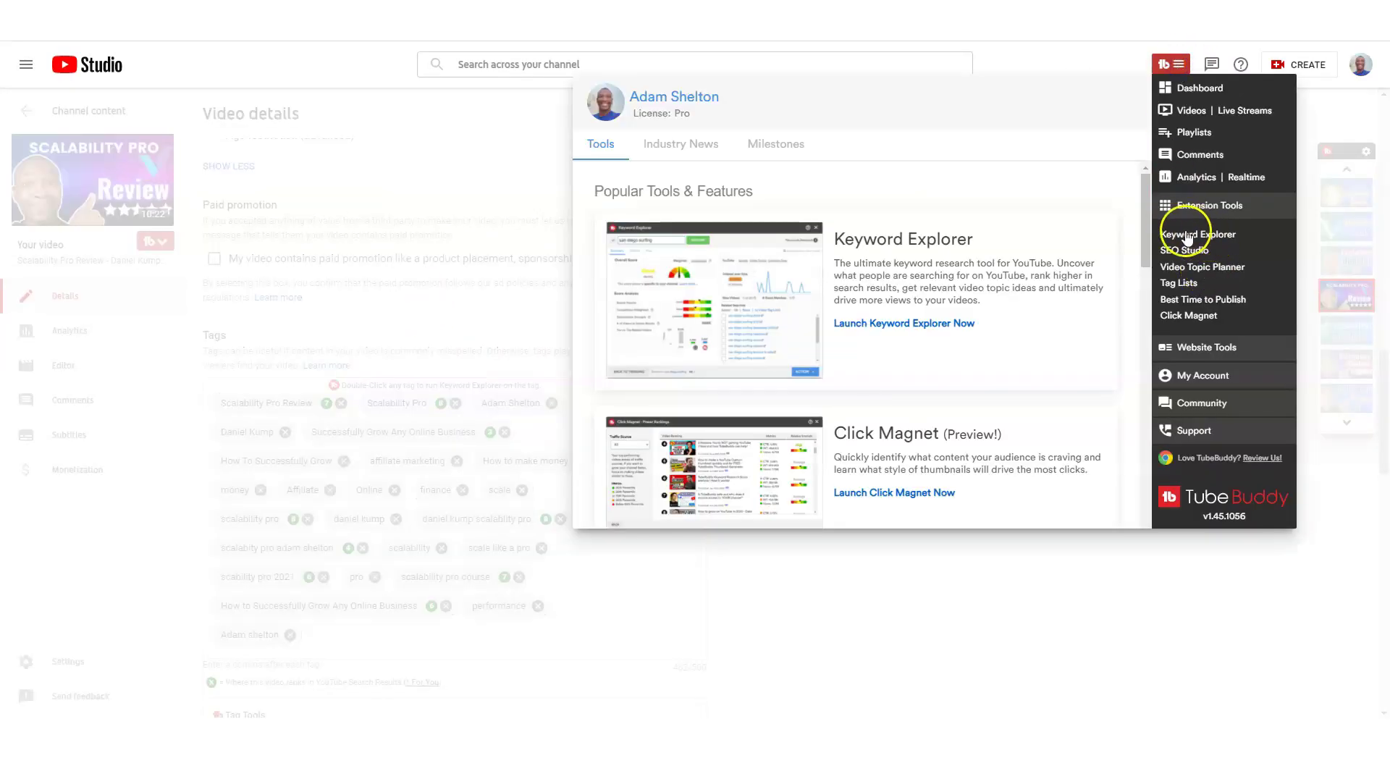
pyautogui.click(1179, 283)
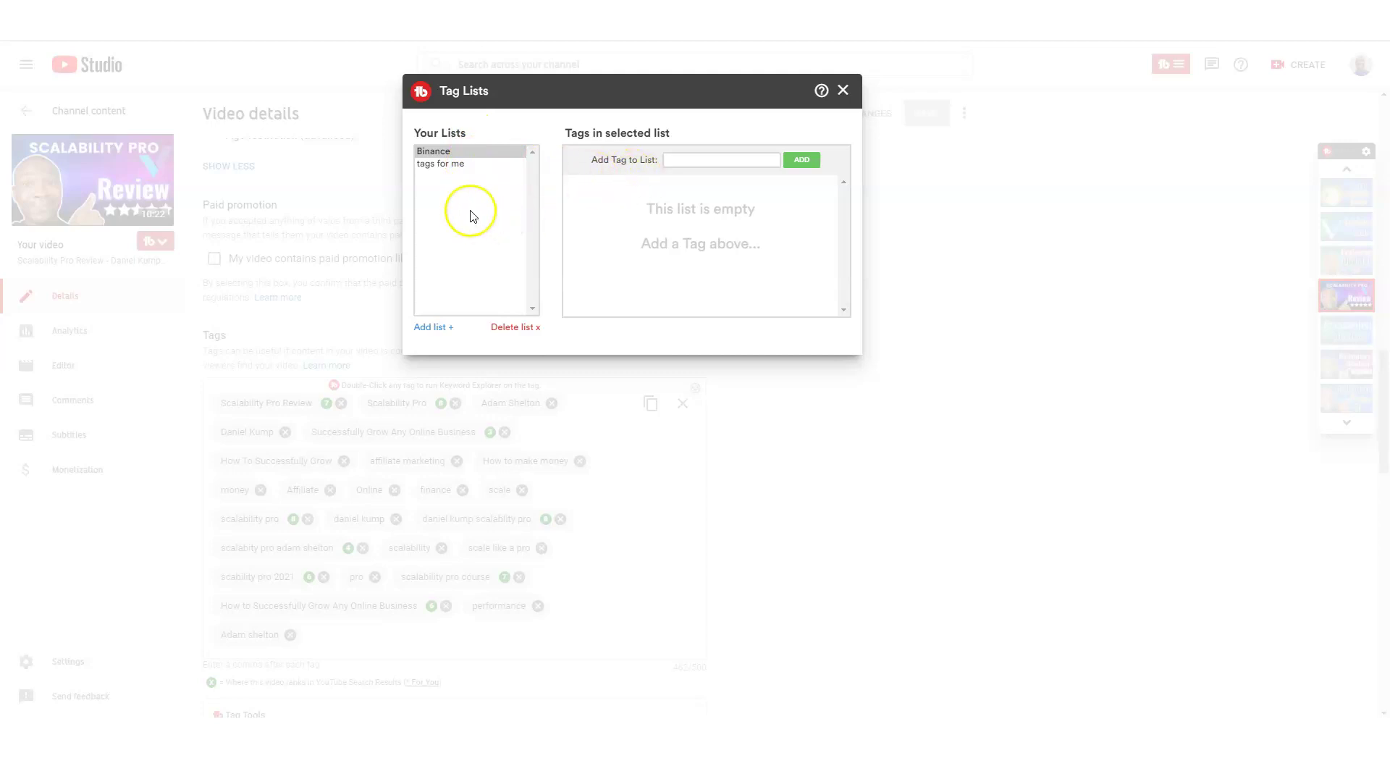
pyautogui.click(427, 326)
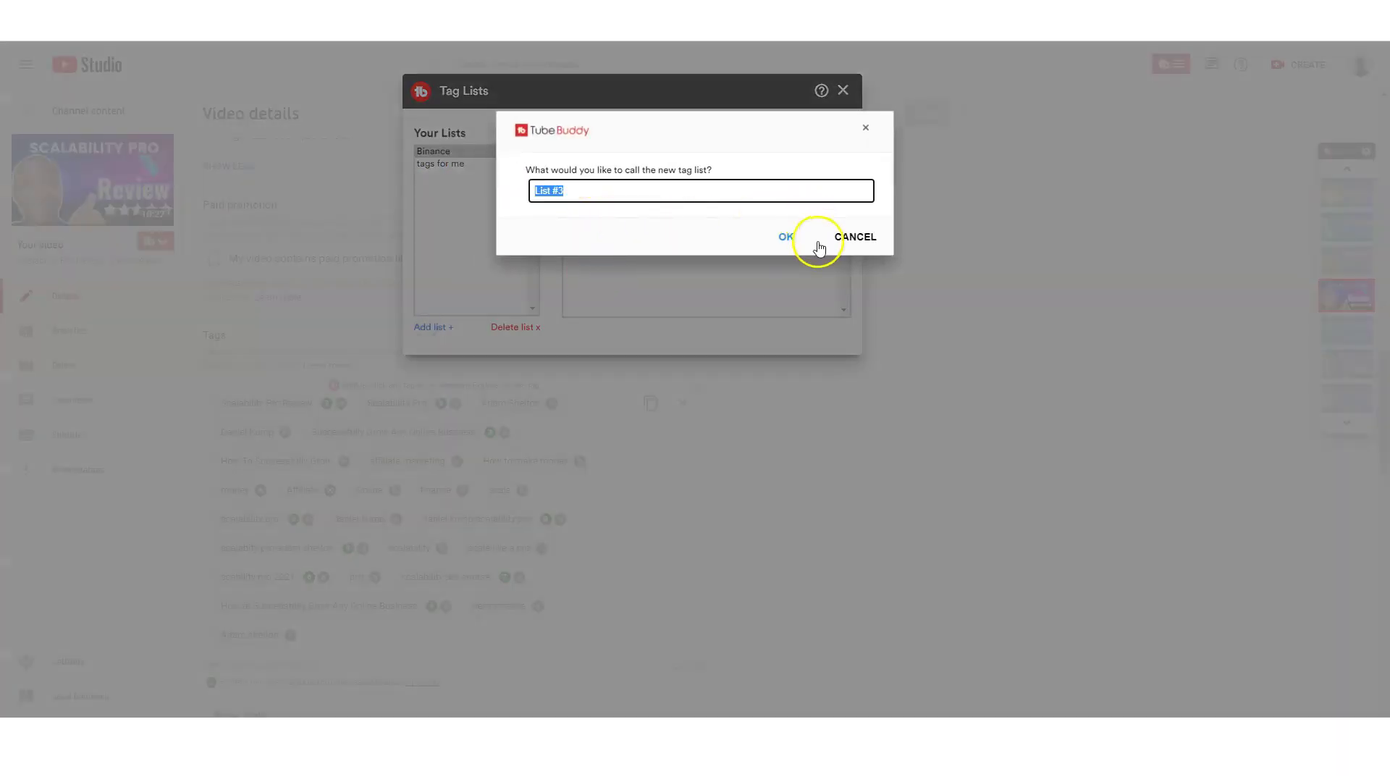
pyautogui.click(857, 236)
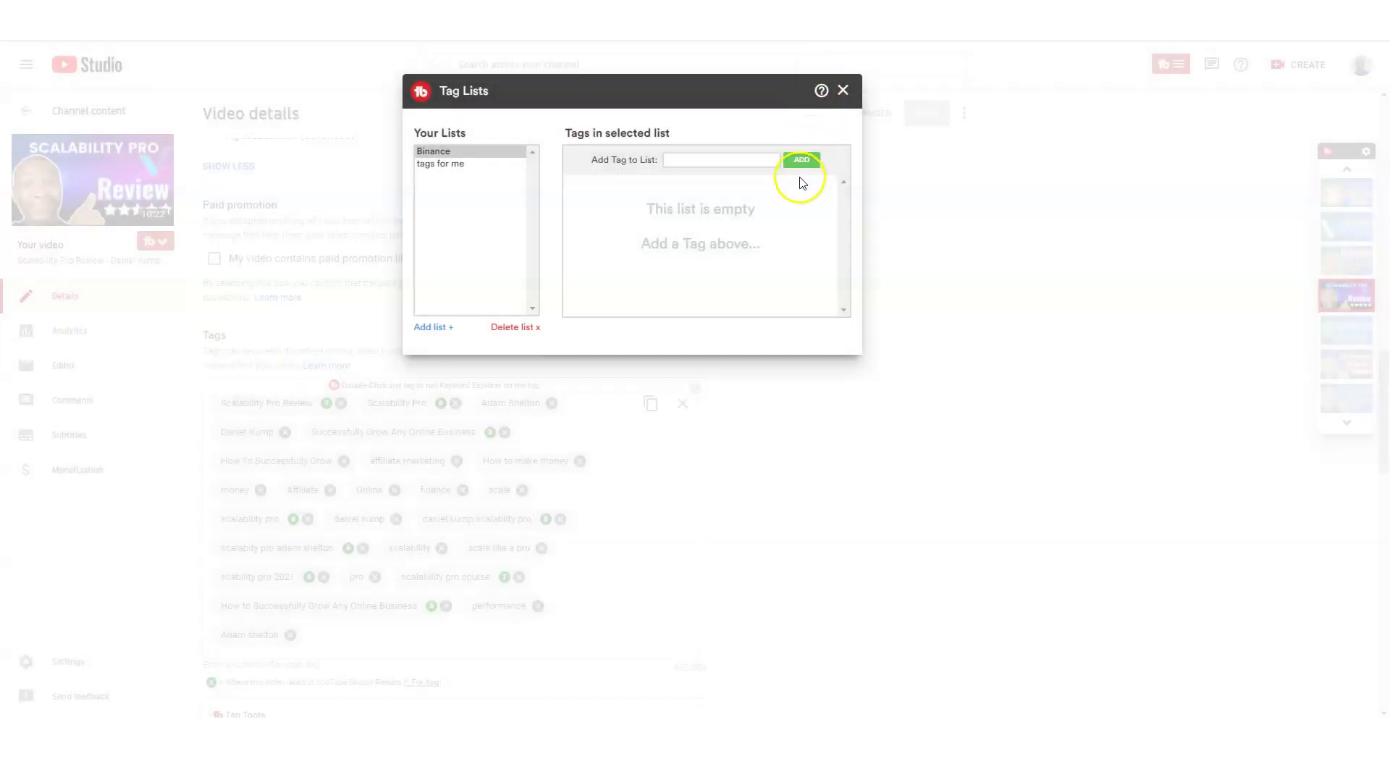
pyautogui.click(843, 90)
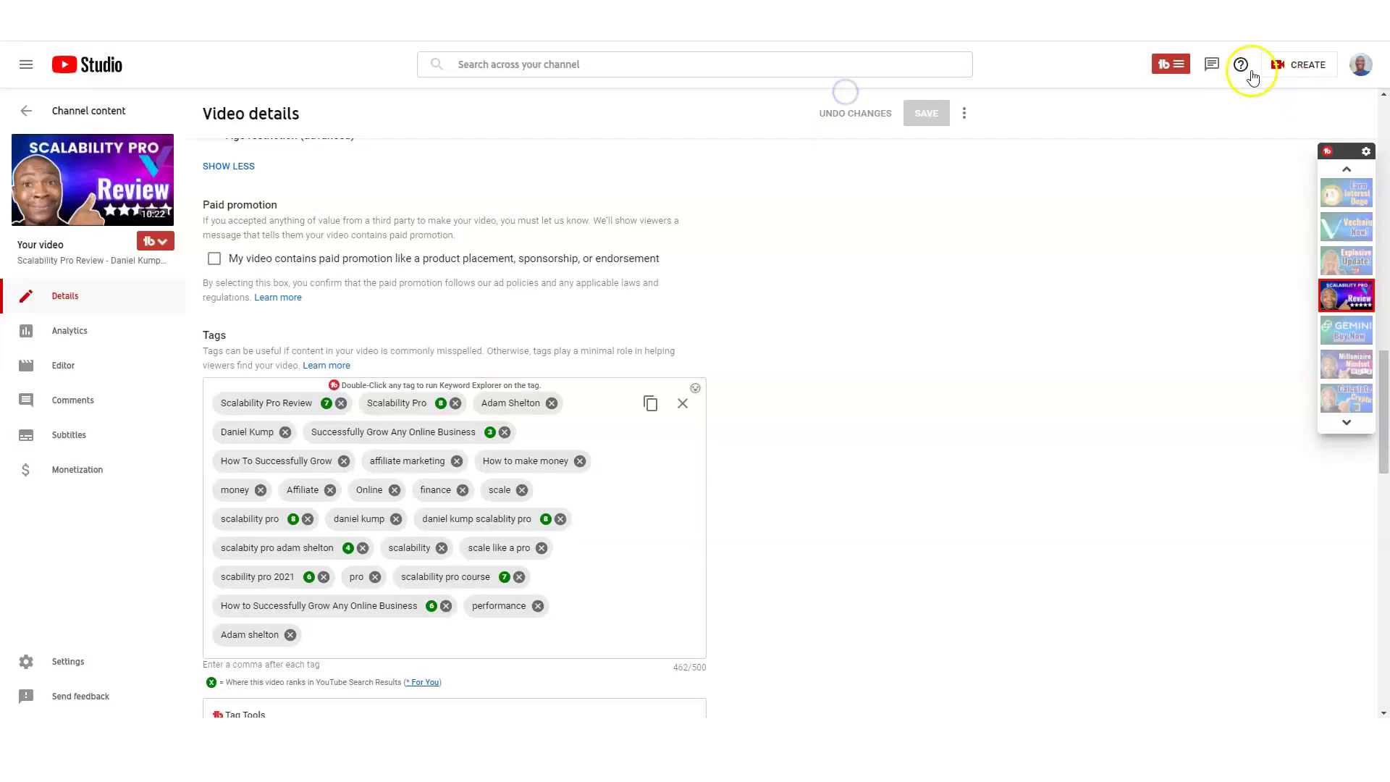
# Go to the Member Perks page from the TubeBuddy menu
pyautogui.click(1179, 64)
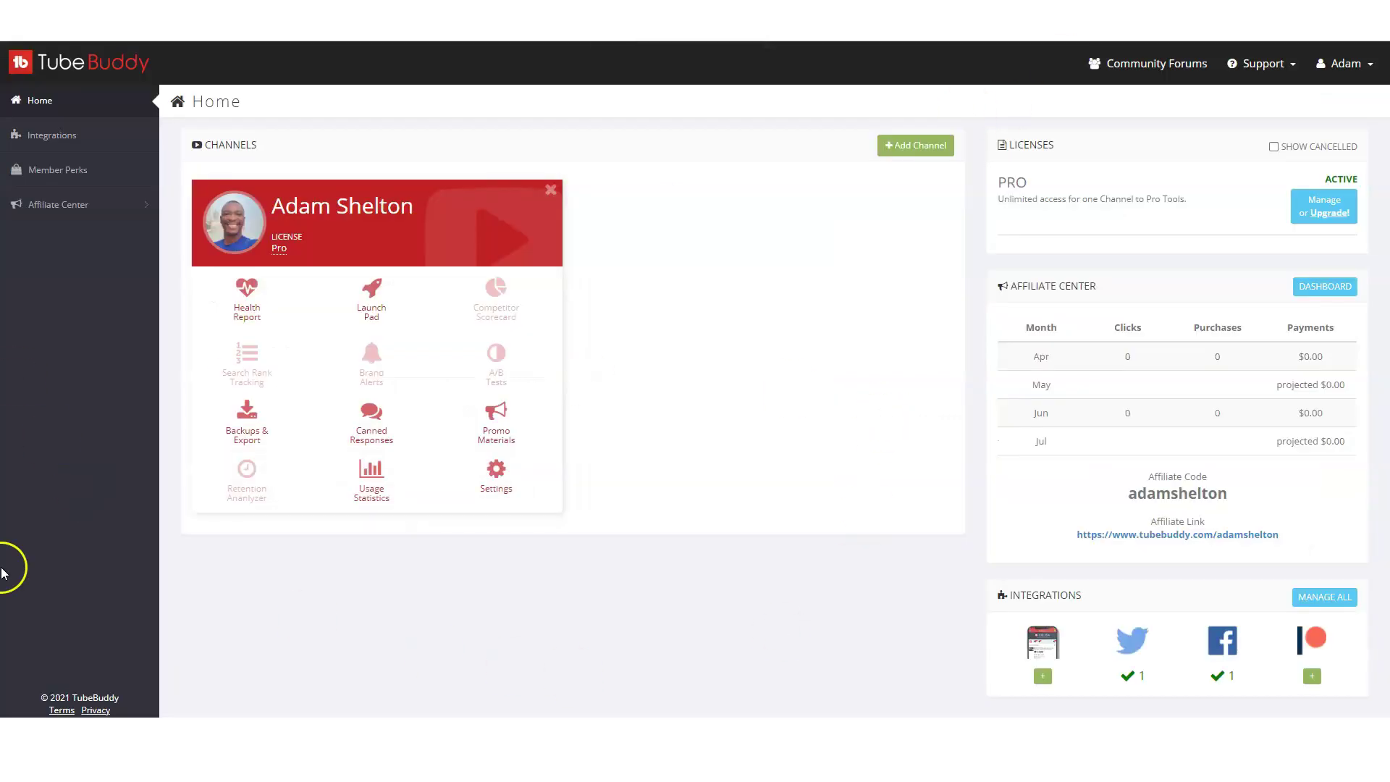
pyautogui.click(52, 180)
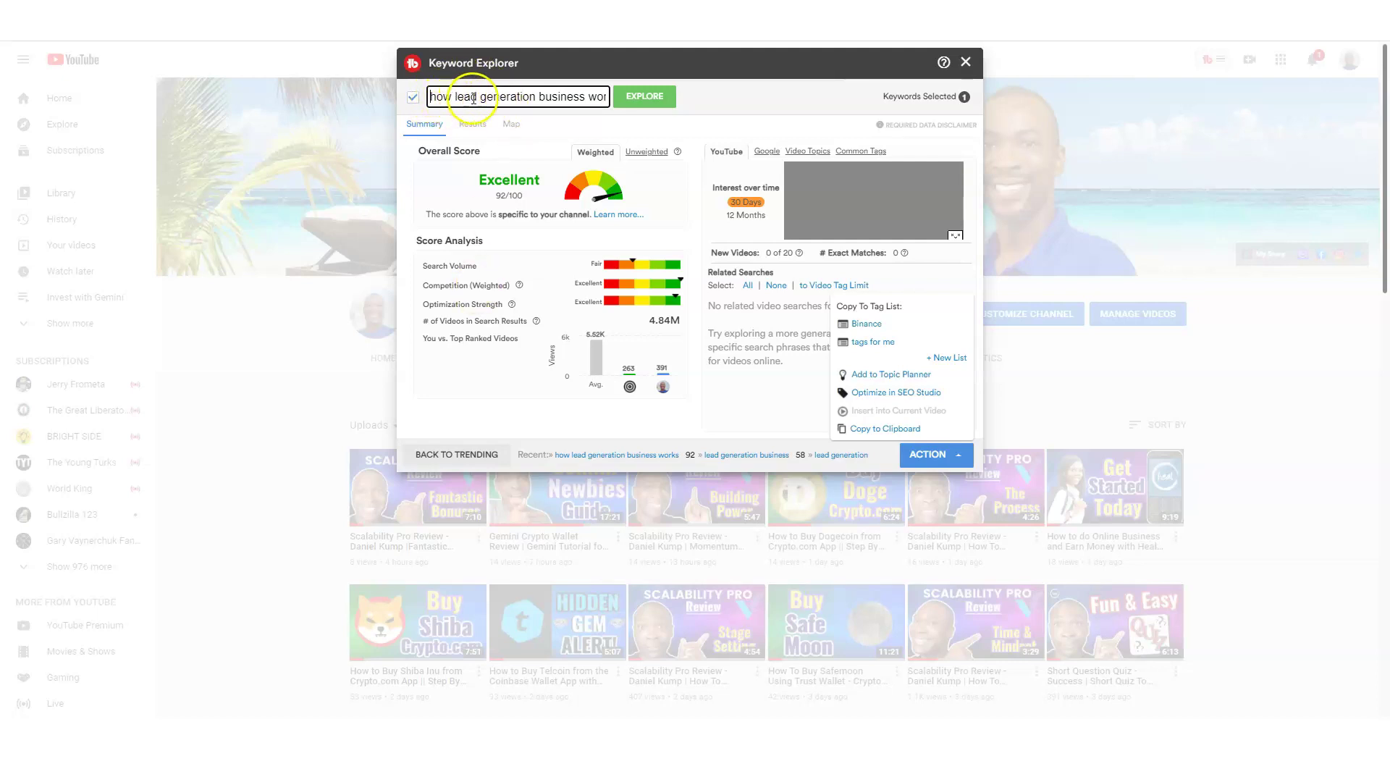
pyautogui.click(593, 92)
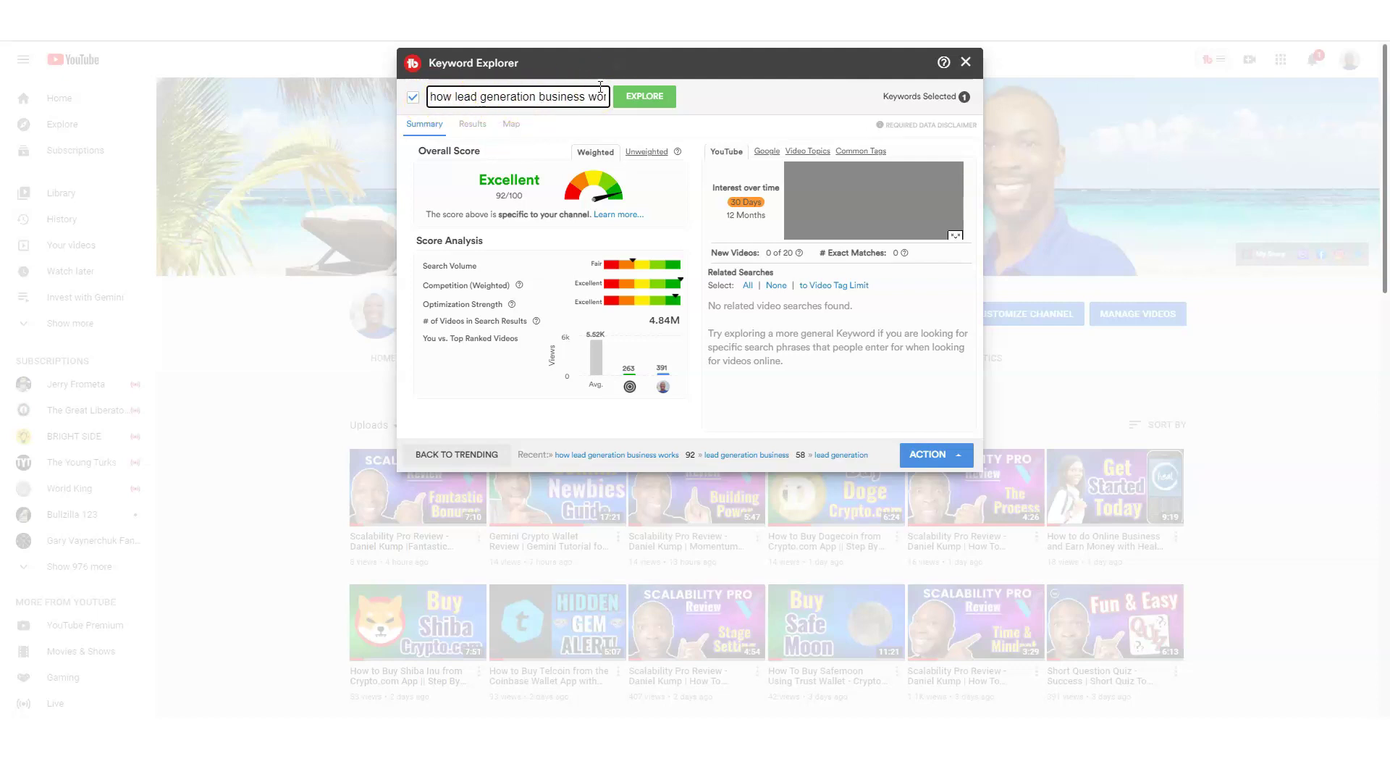
pyautogui.tripleClick(513, 94)
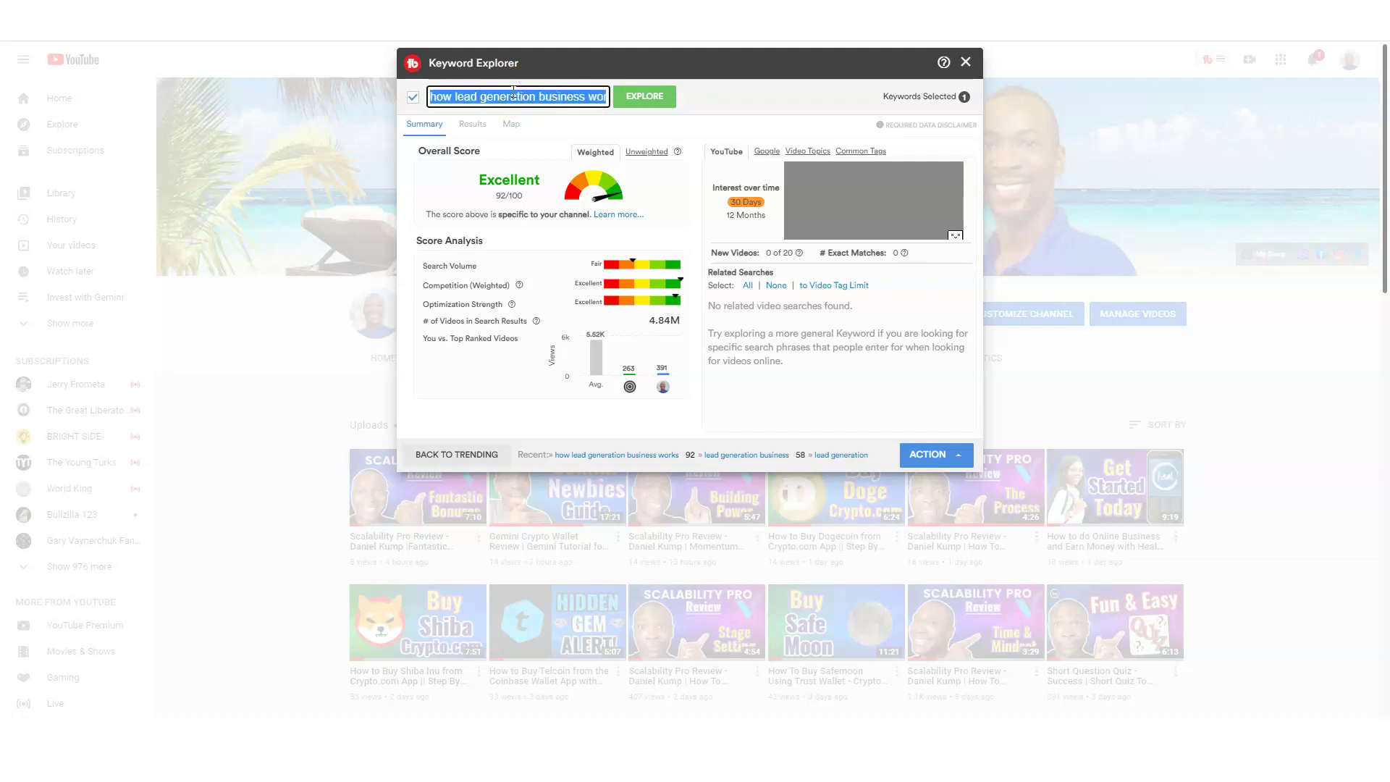